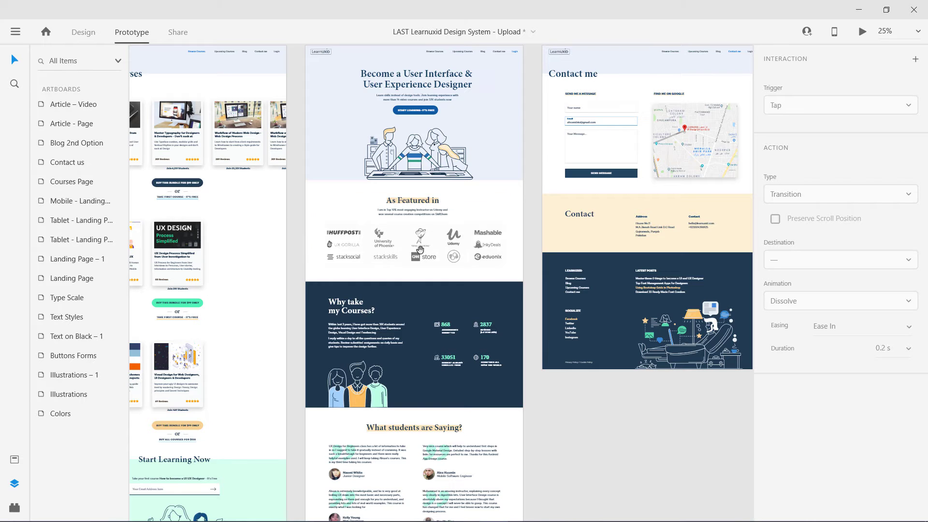
Zoom in on the Landing Page artboard's hero area in prototype mode.
drag(420, 251, 426, 314)
click(334, 99)
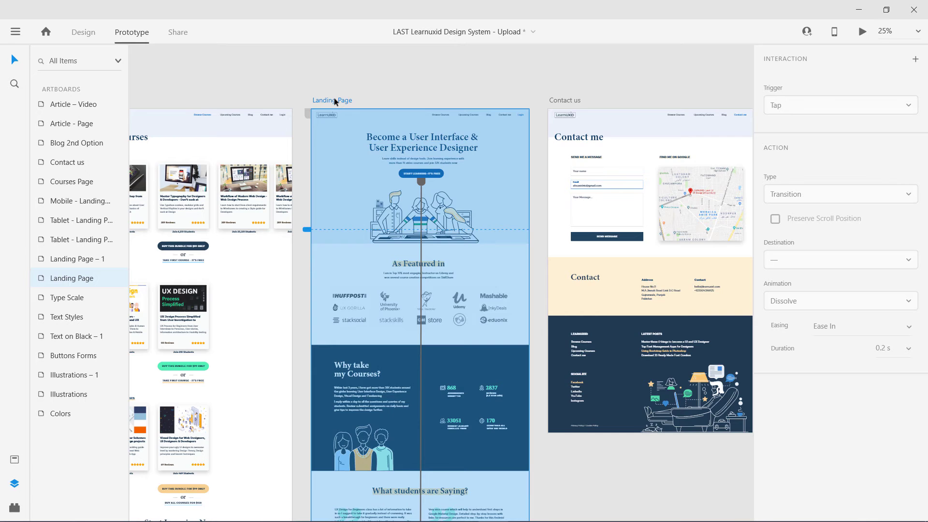
key(ctrl+equal)
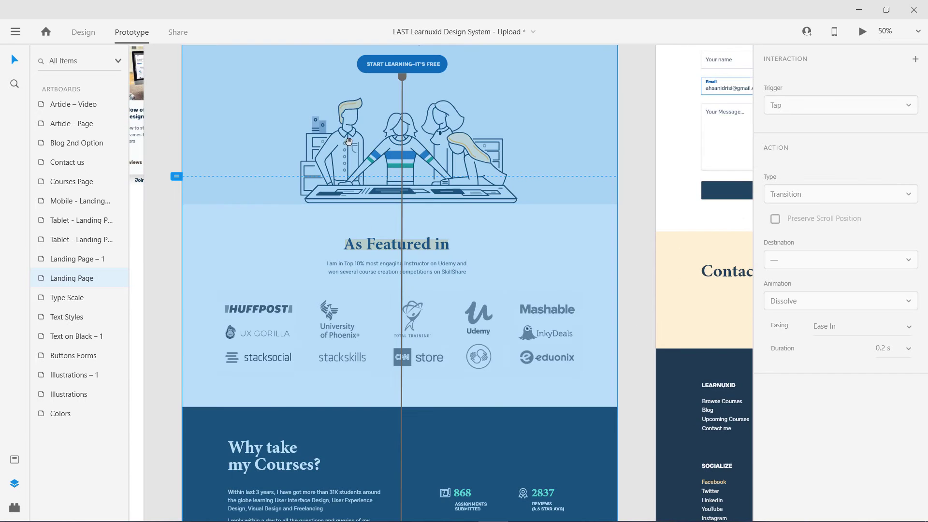
drag(334, 98, 360, 253)
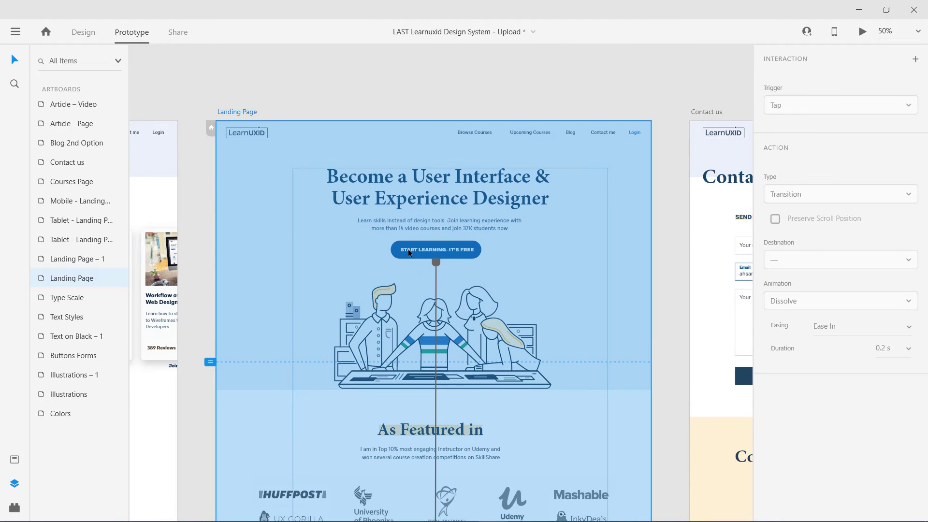
click(93, 37)
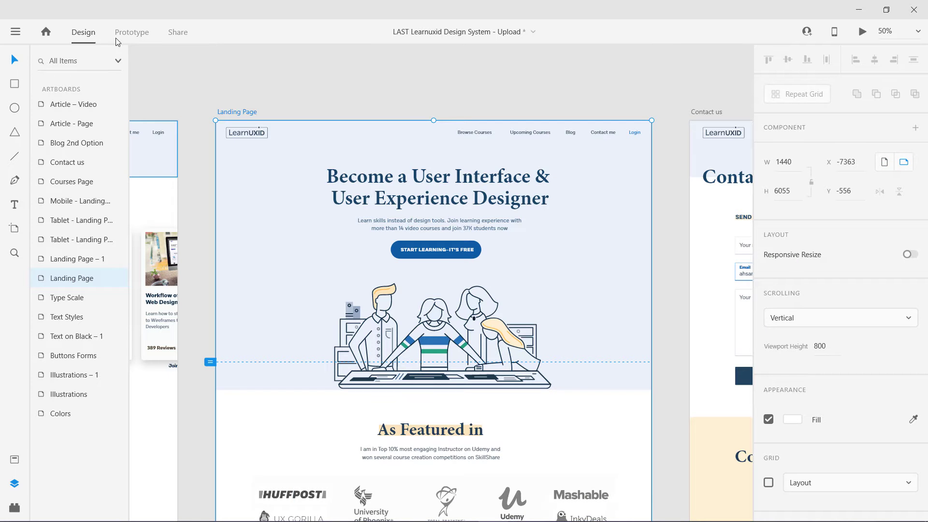
click(134, 35)
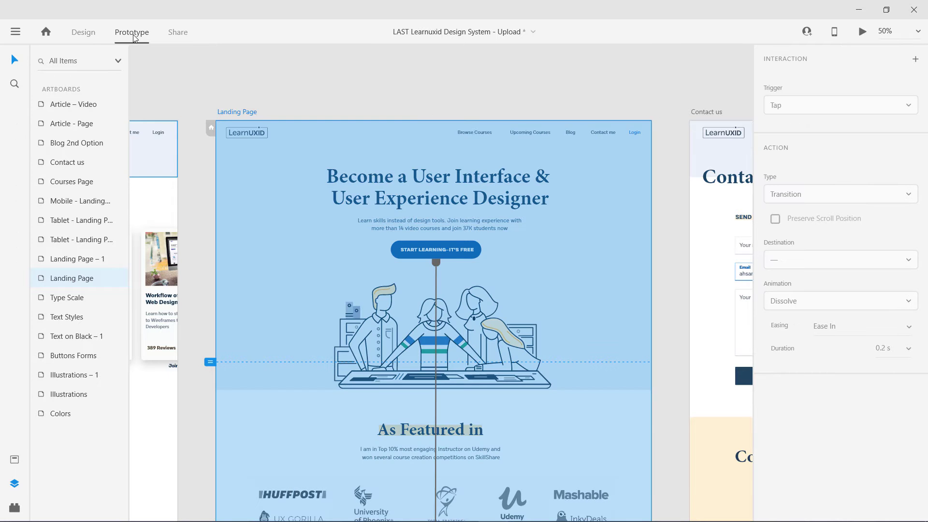
Drill into the Start Learning button and delete its existing scroll link wire.
double_click(433, 249)
double_click(429, 247)
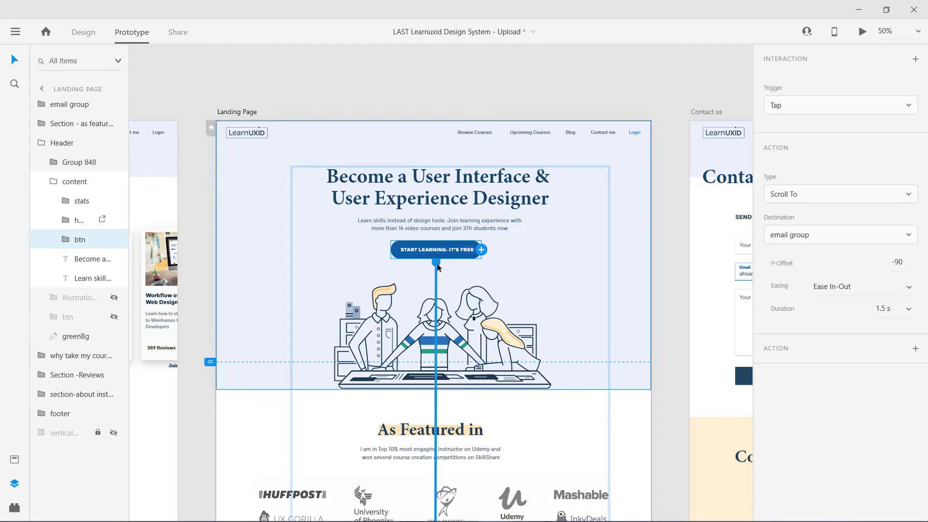
drag(438, 266, 439, 267)
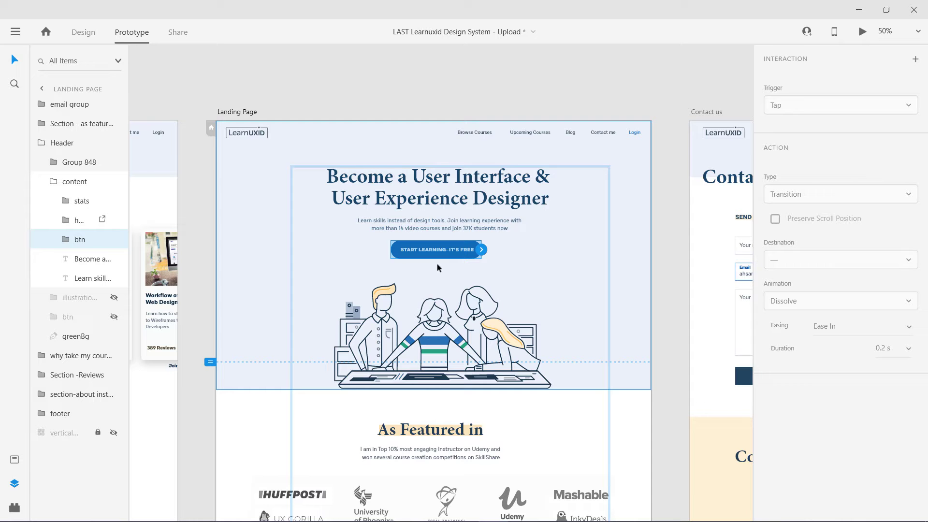
click(430, 102)
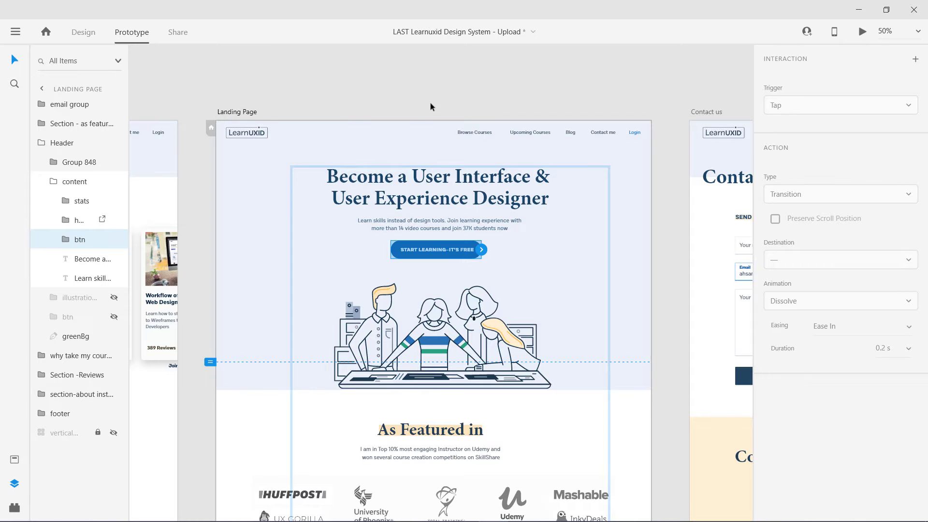
click(428, 245)
Set the Start Learning button's Tap action to Scroll To with email group as destination.
double_click(426, 246)
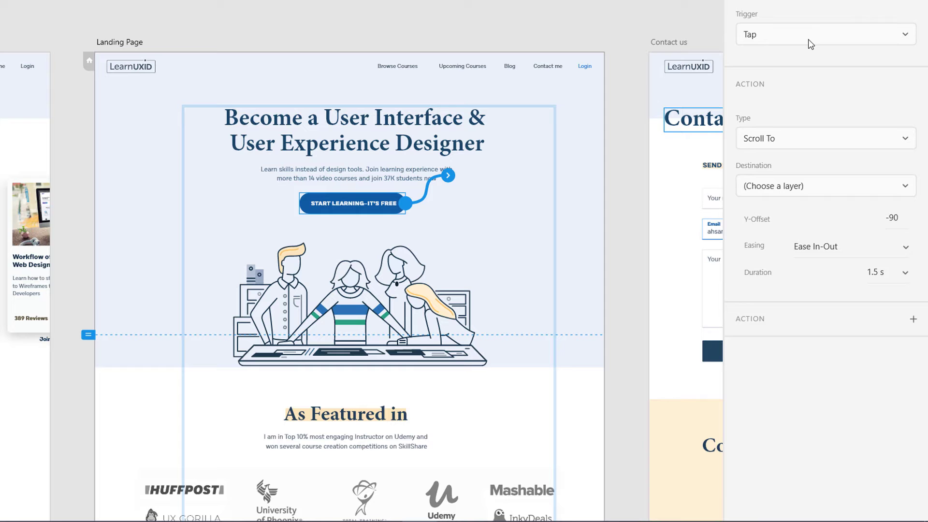
click(809, 138)
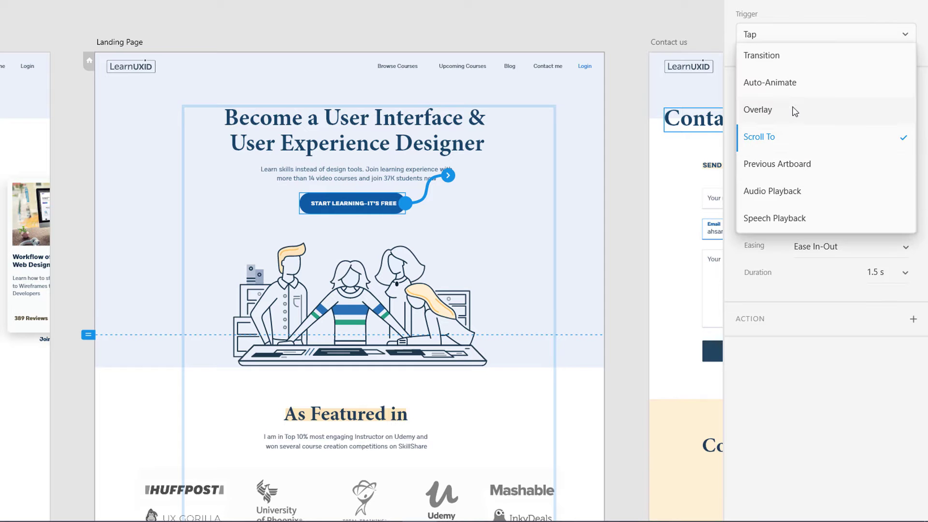
click(782, 140)
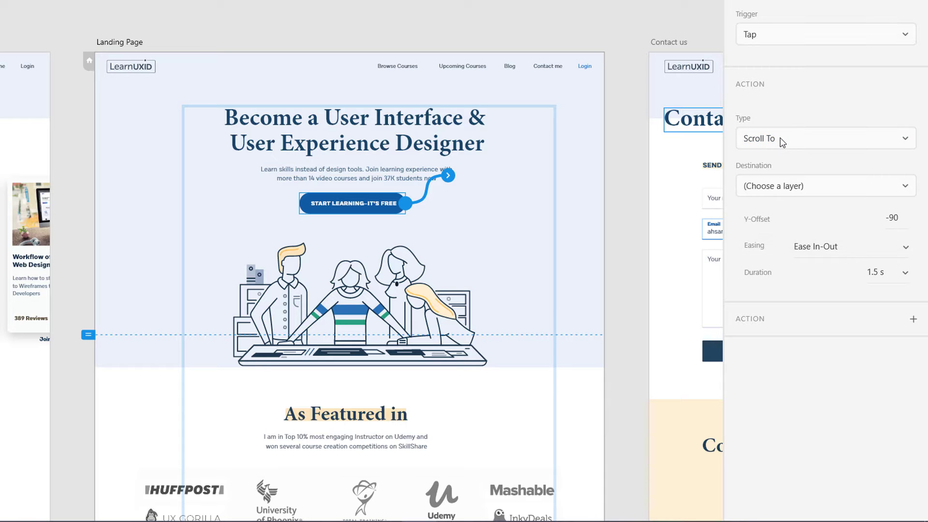
click(772, 192)
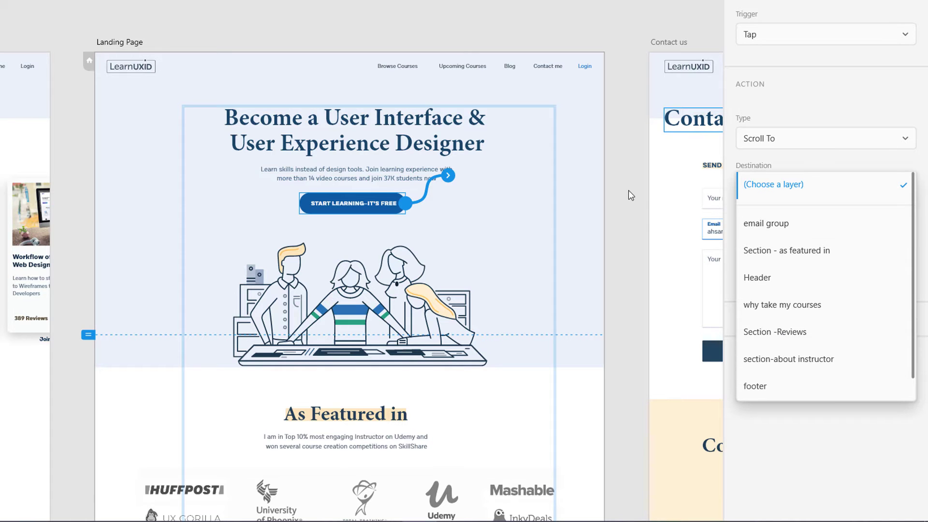
click(768, 224)
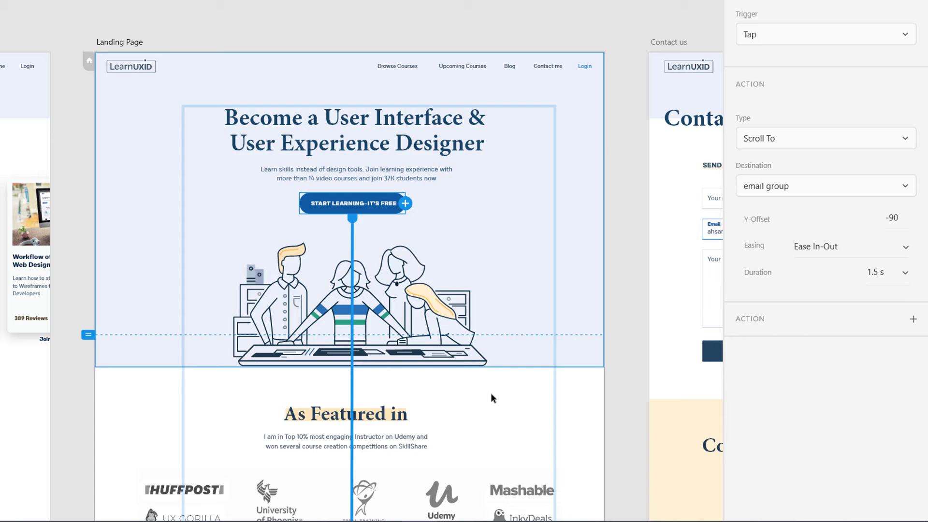
click(486, 118)
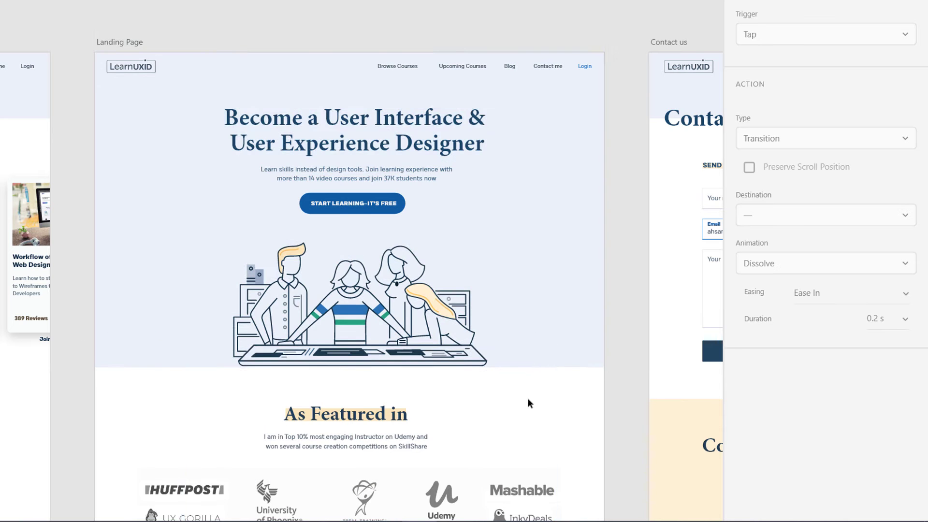
scroll(527, 401, down, 20)
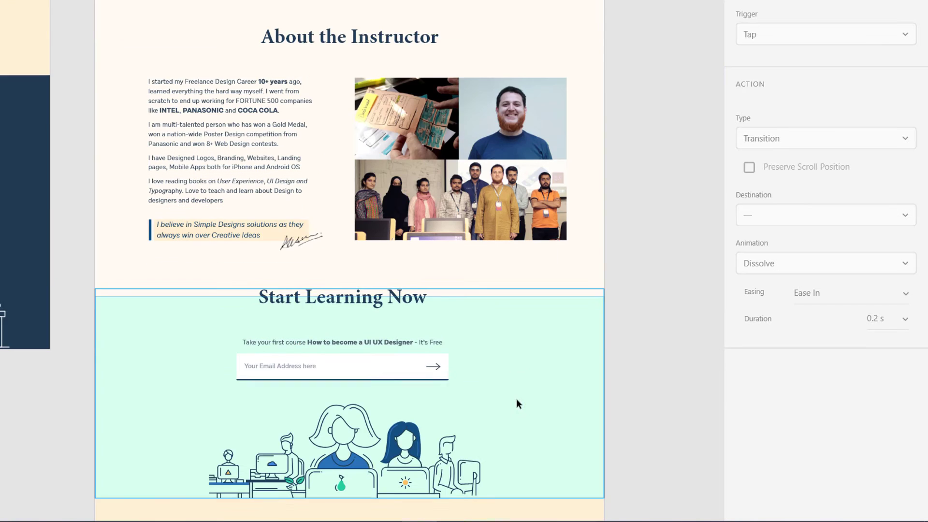
scroll(517, 398, down, 2)
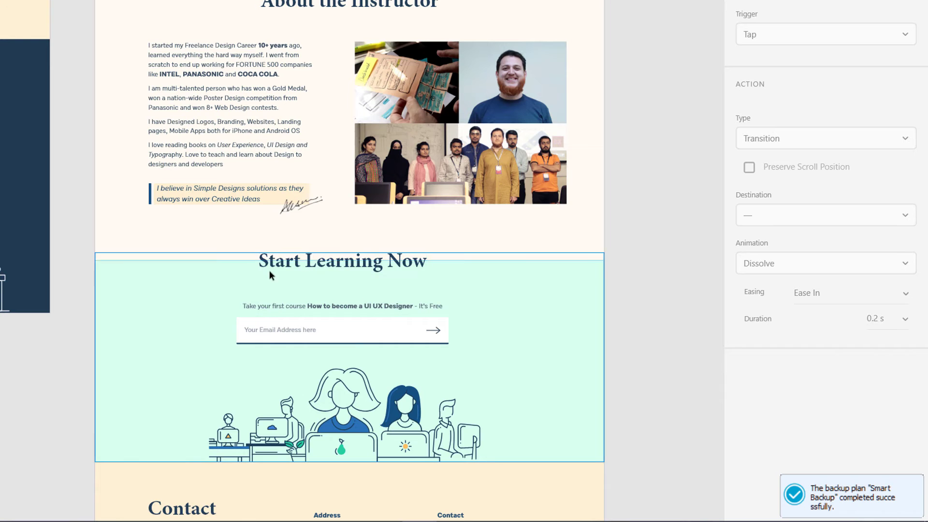
scroll(338, 327, up, 10)
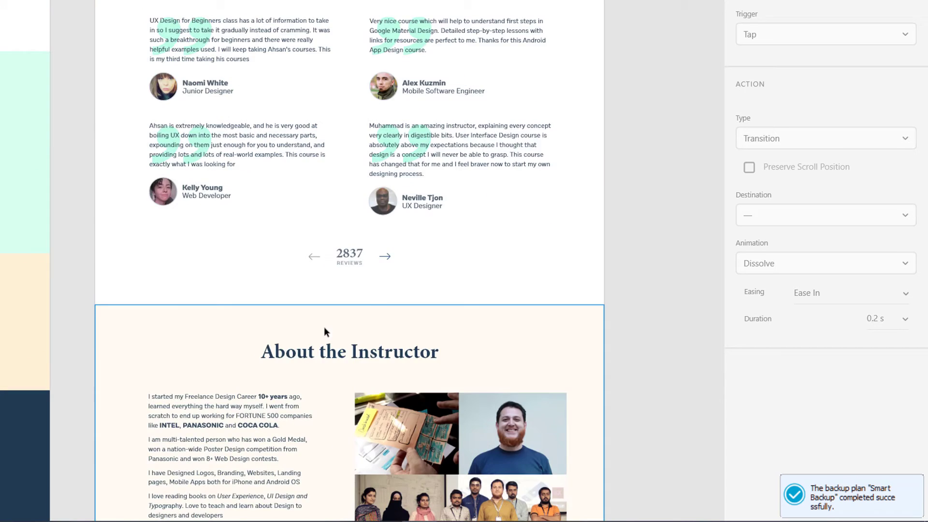
scroll(324, 327, up, 20)
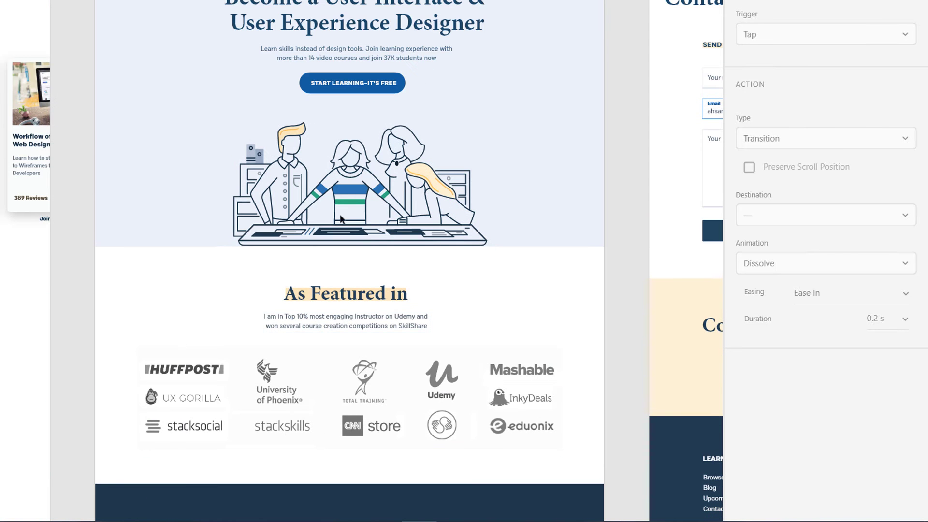
scroll(329, 379, down, 20)
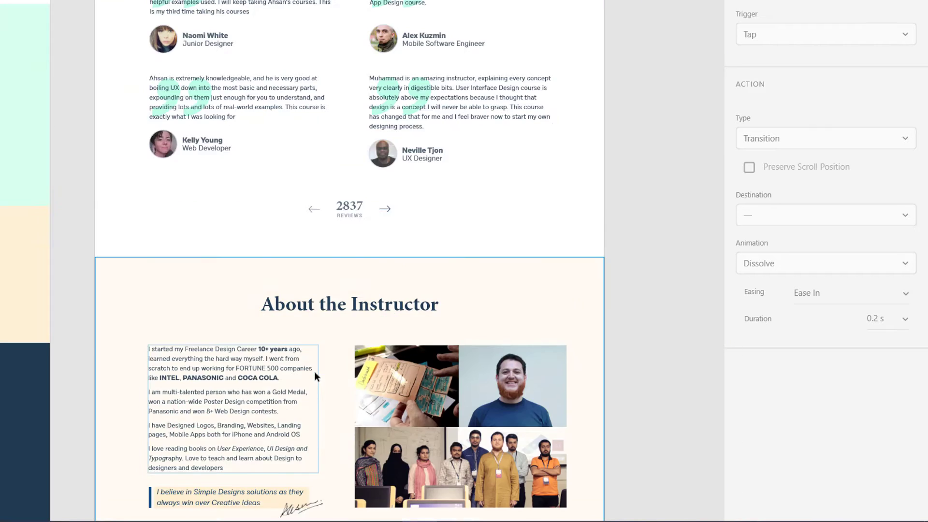
scroll(315, 372, down, 17)
scroll(319, 295, up, 3)
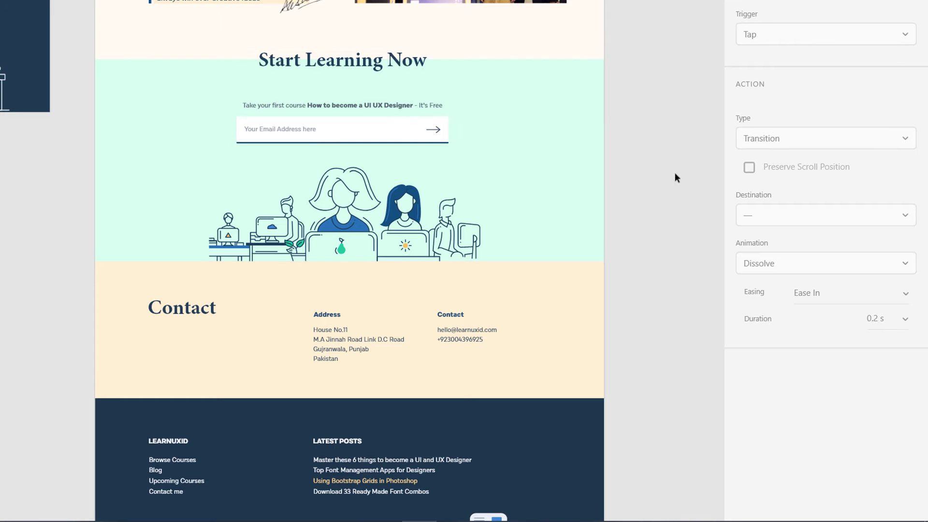
scroll(470, 116, up, 15)
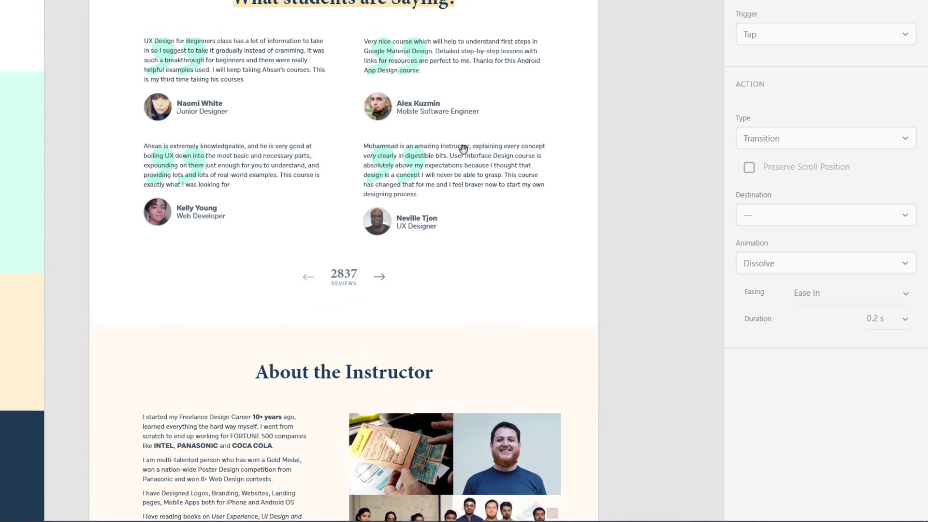
scroll(486, 112, up, 15)
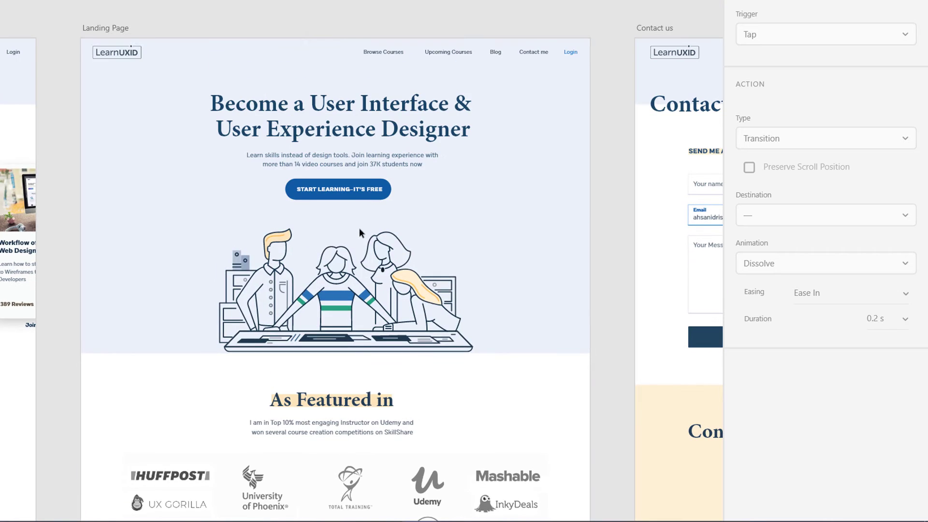
click(354, 194)
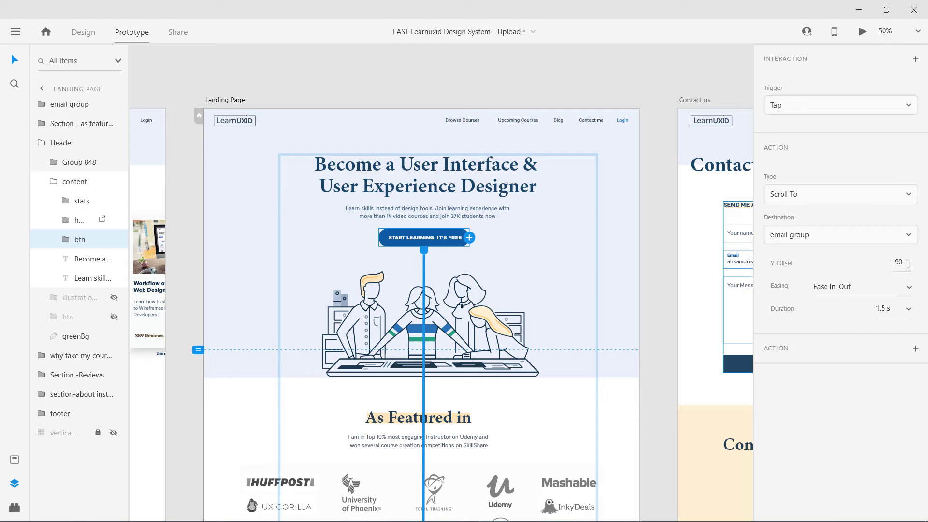
Change the scroll's Y-Offset from -90 to 0 and duration from 1.5 s to 2 s, keeping Ease In-Out.
drag(909, 264, 887, 267)
text(0)
key(Return)
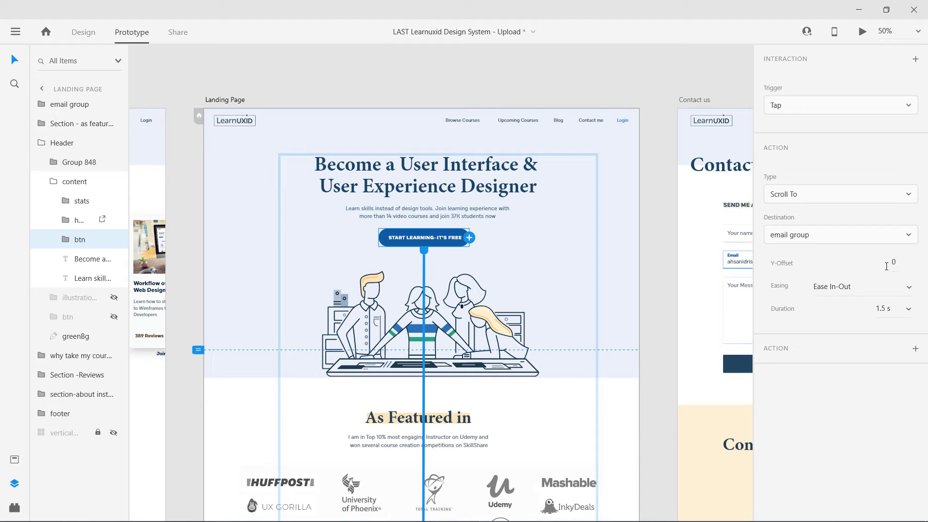
click(908, 289)
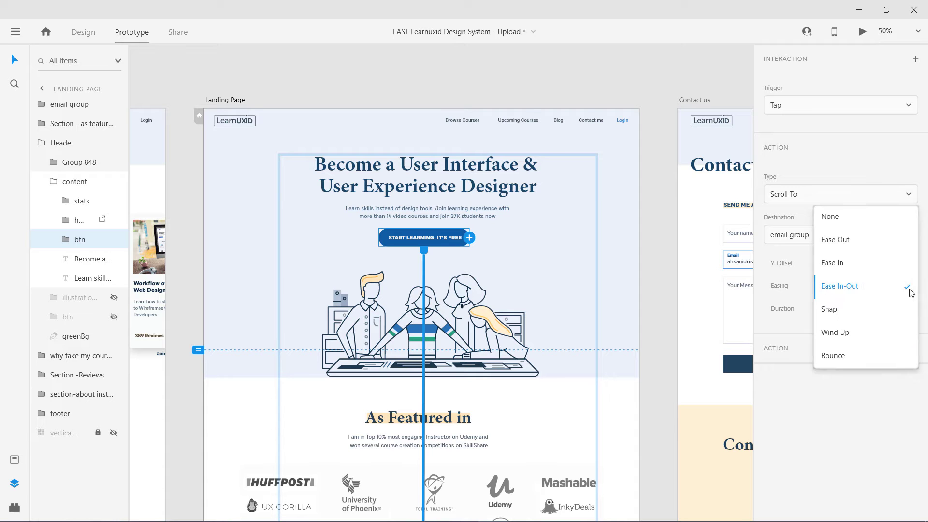
click(871, 292)
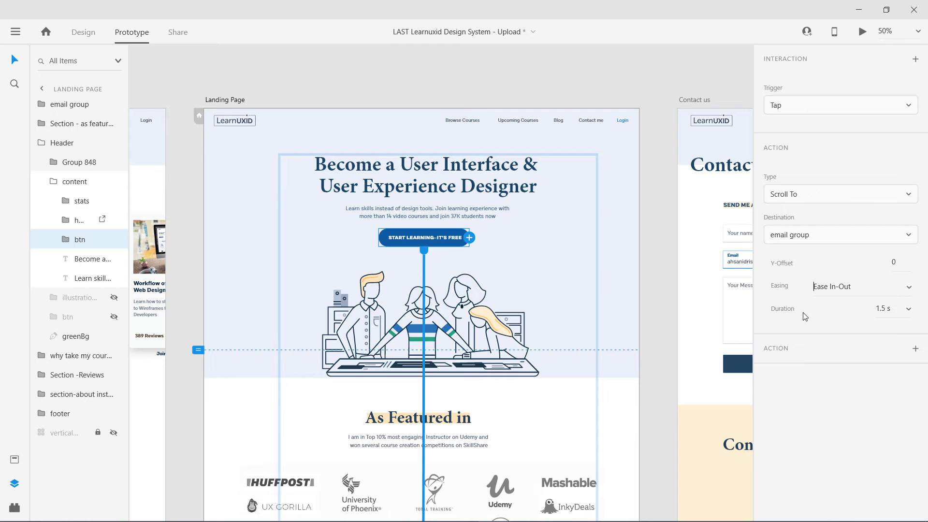
click(872, 313)
drag(872, 313, 900, 314)
text(2)
key(Return)
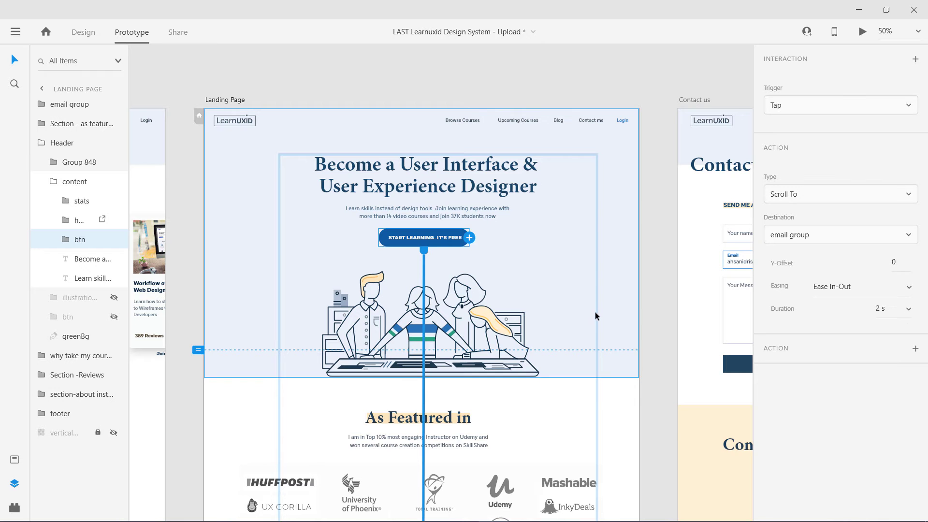
click(219, 98)
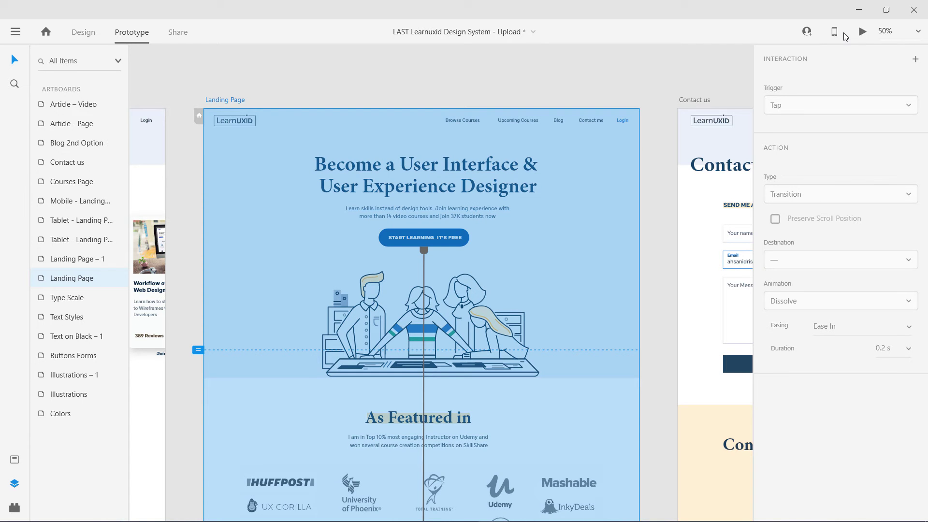
click(863, 31)
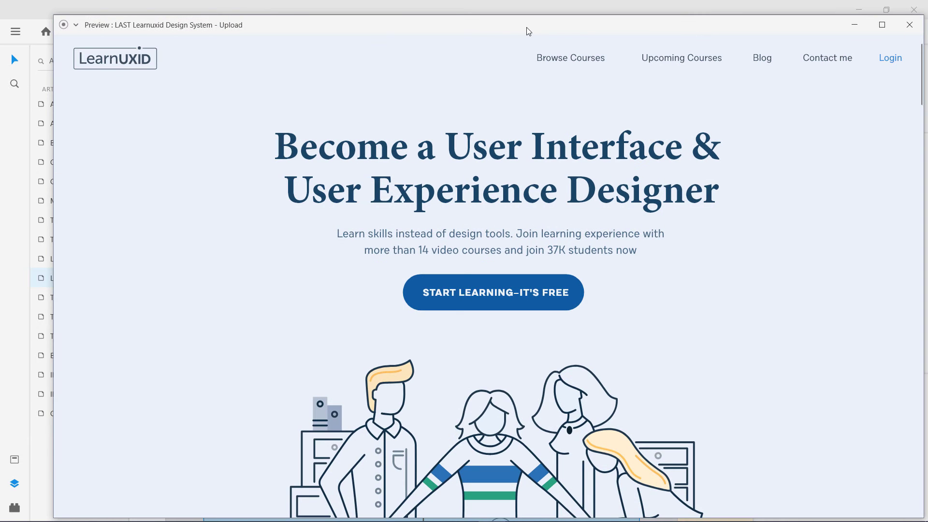
mouse_move(526, 28)
mouse_down()
mouse_move(493, 20)
mouse_move(517, 19)
mouse_up()
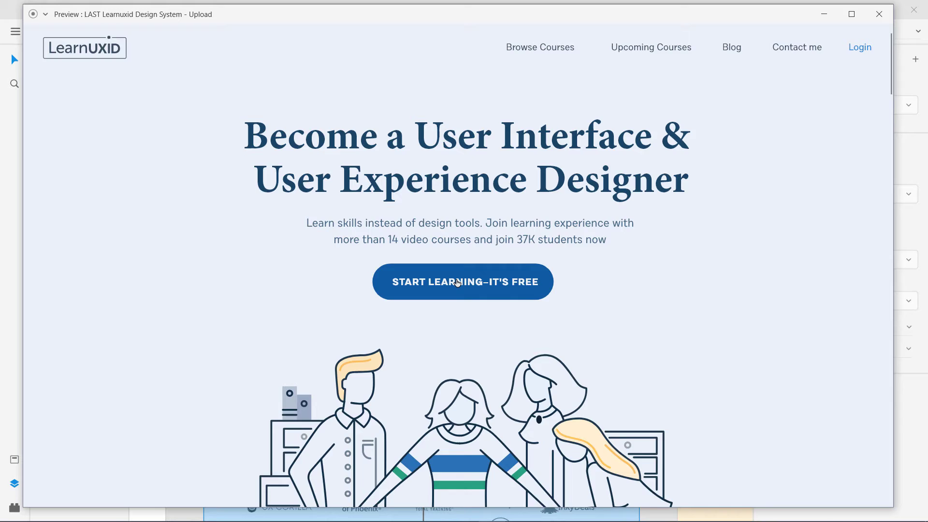
click(458, 283)
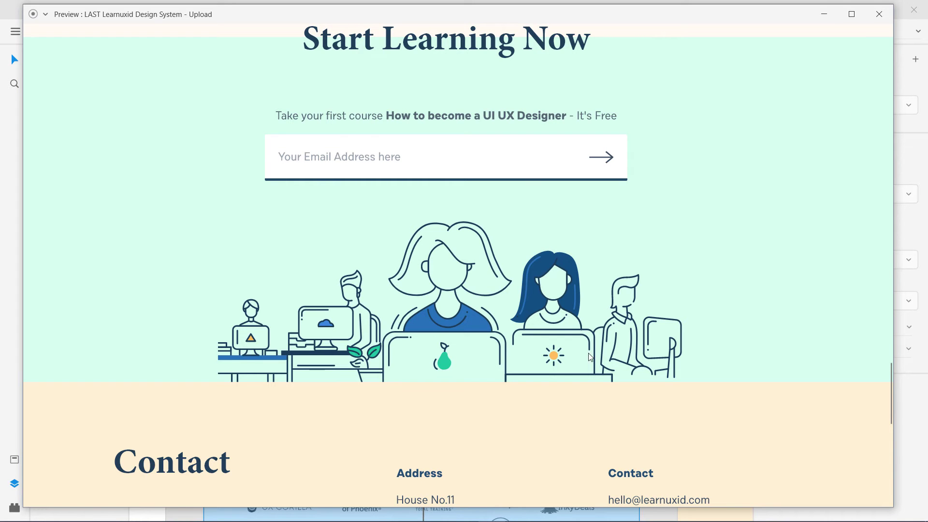
scroll(590, 358, up, 8)
scroll(589, 359, up, 10)
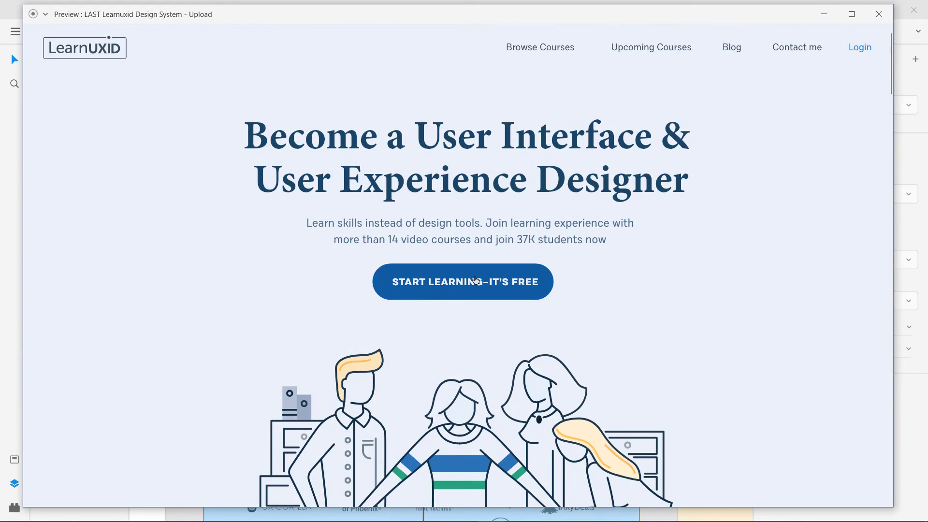
click(475, 279)
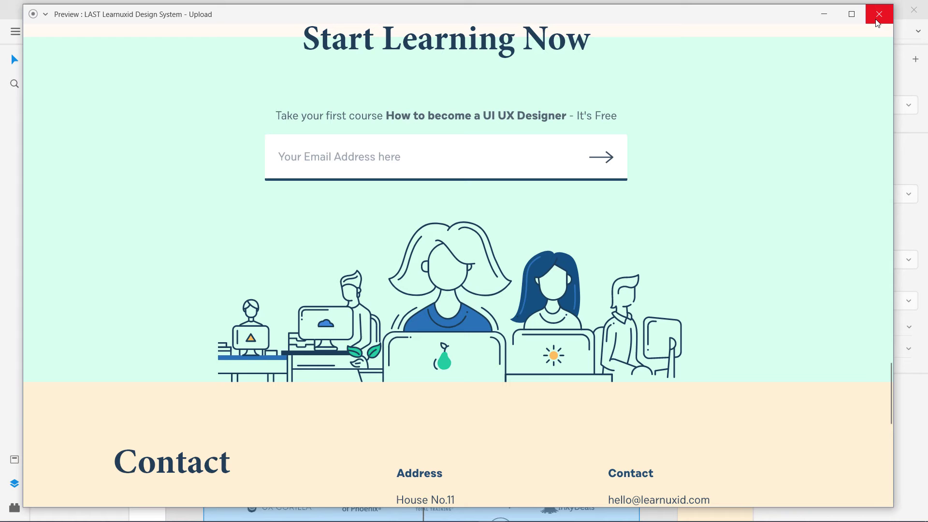
click(878, 23)
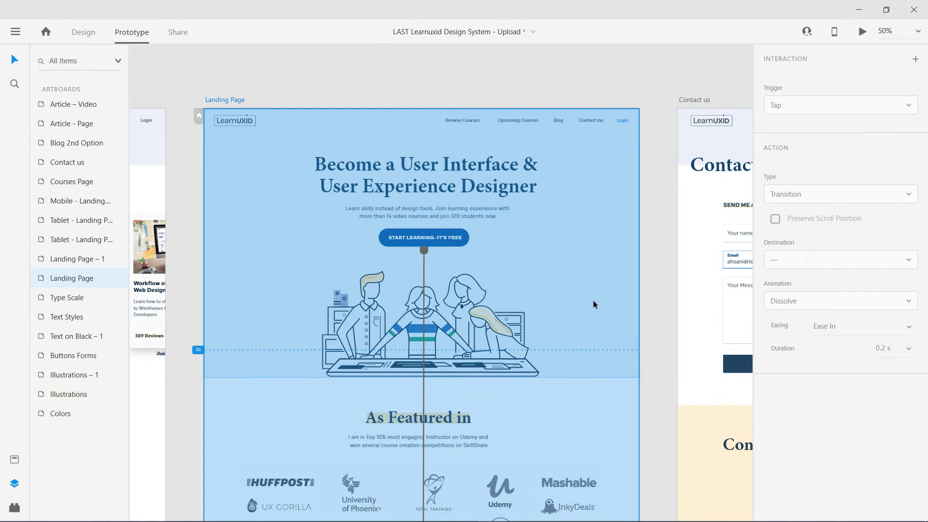
click(860, 32)
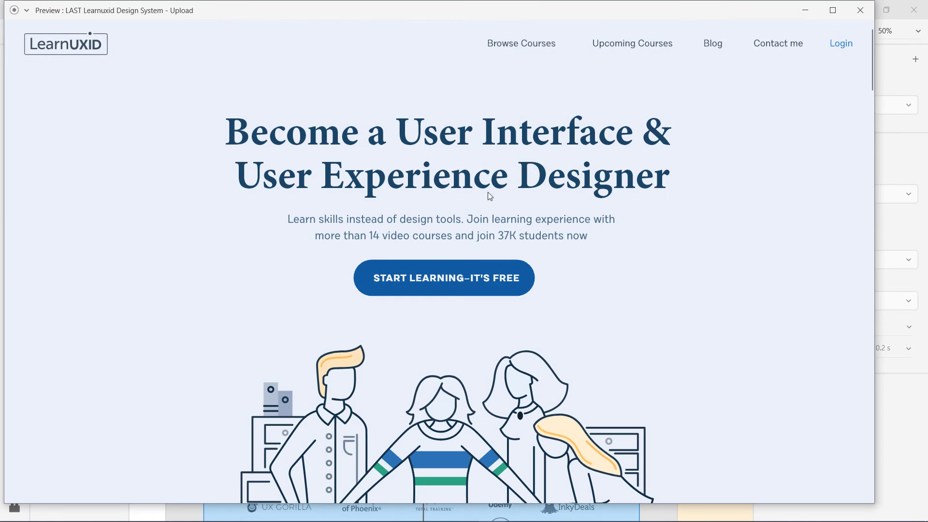
click(453, 278)
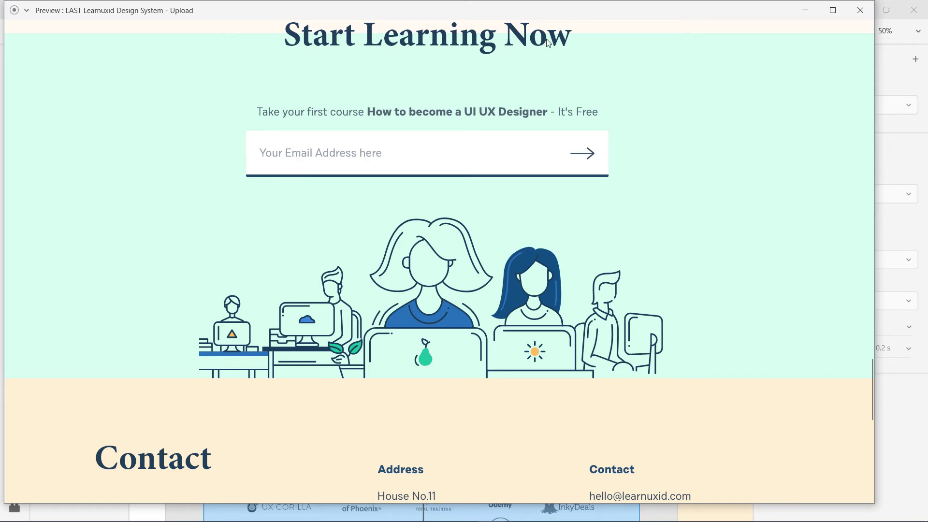
click(860, 10)
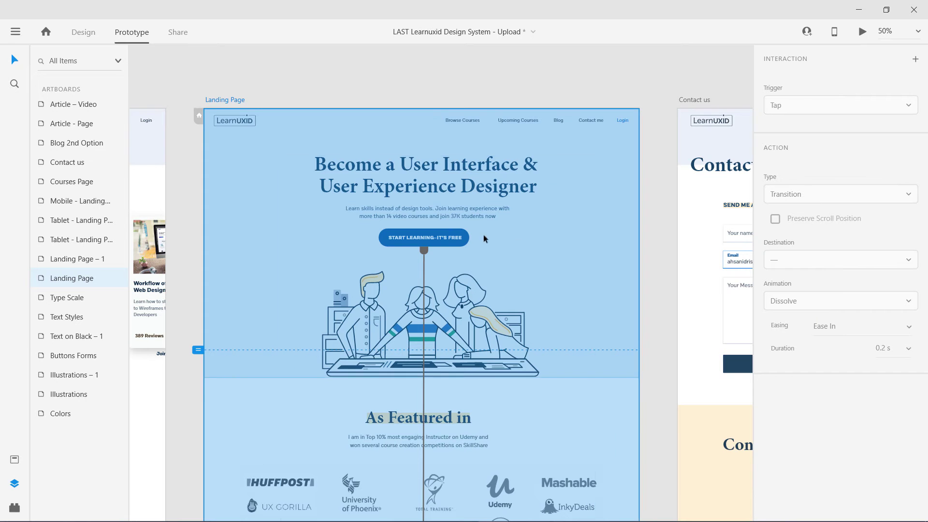
Select the btn layer and change its Scroll To Y-Offset from 0 to 300.
click(456, 239)
double_click(451, 239)
double_click(450, 239)
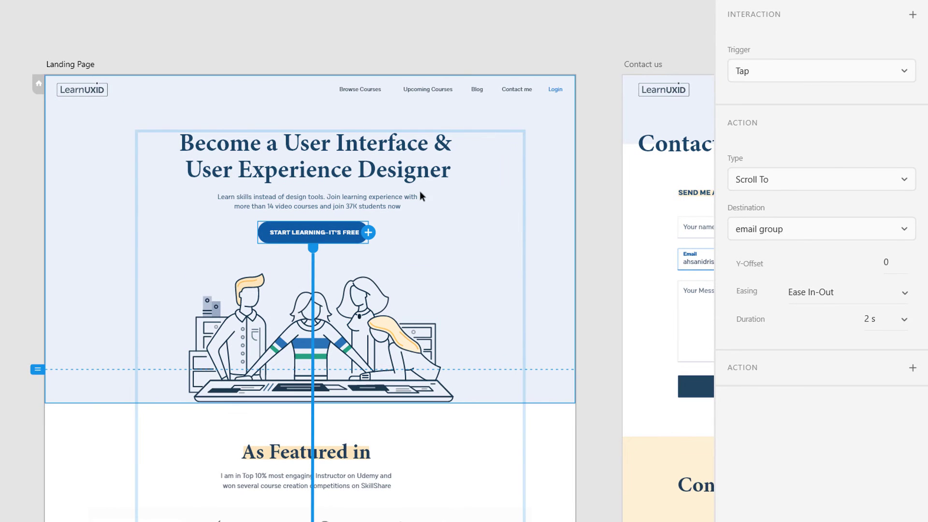
click(894, 261)
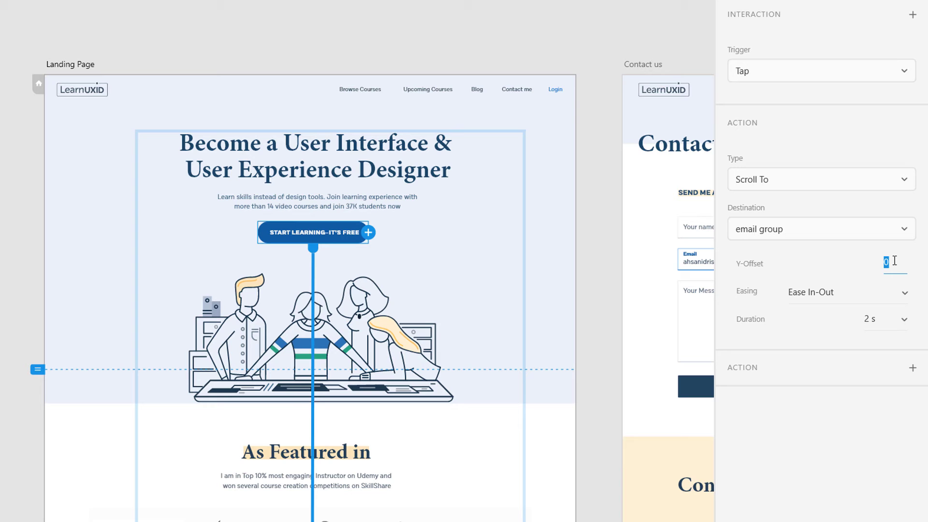
text(100)
click(894, 261)
text(300)
key(Return)
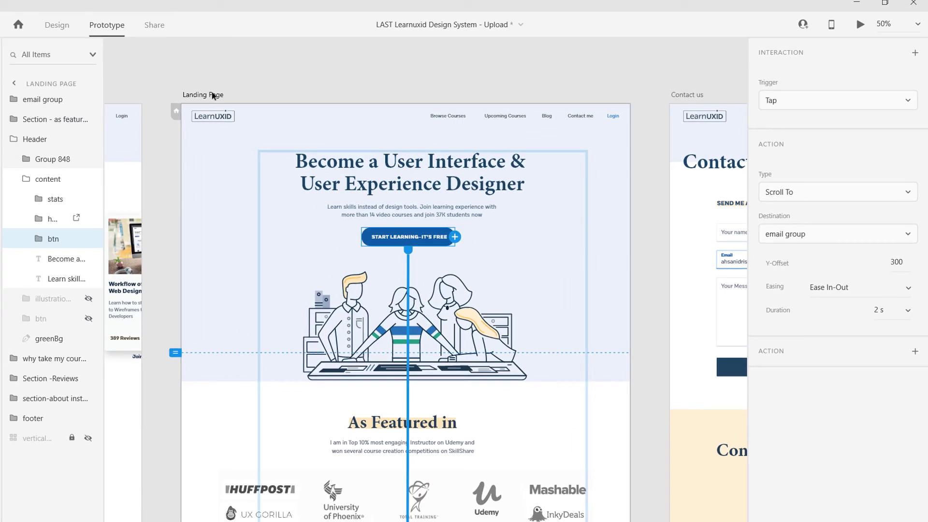
Preview the Landing Page and scroll down past the email sign-up to the Contact section.
click(213, 96)
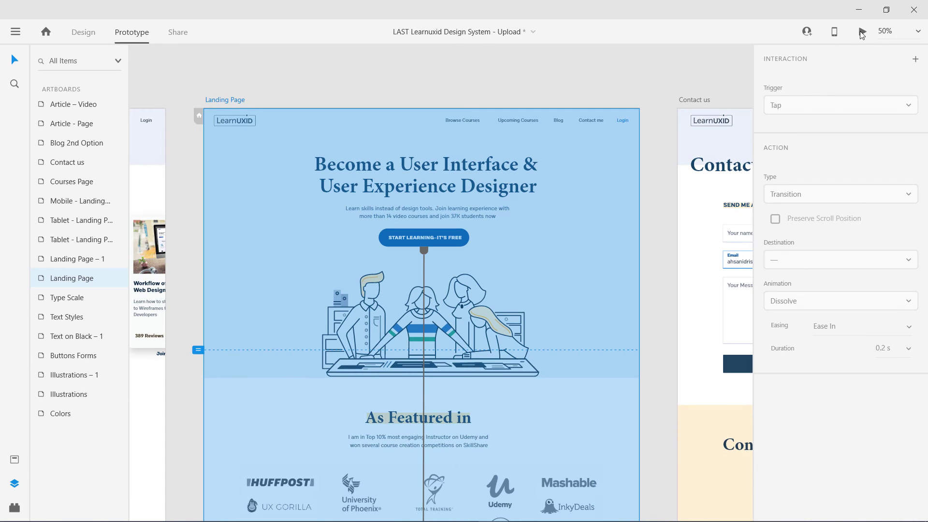
click(862, 32)
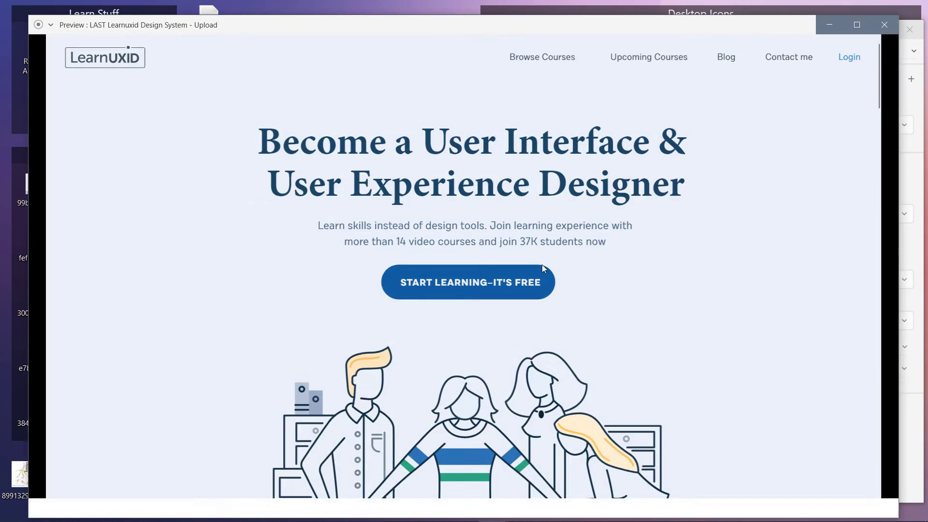
scroll(458, 297, down, 1)
scroll(458, 297, down, 15)
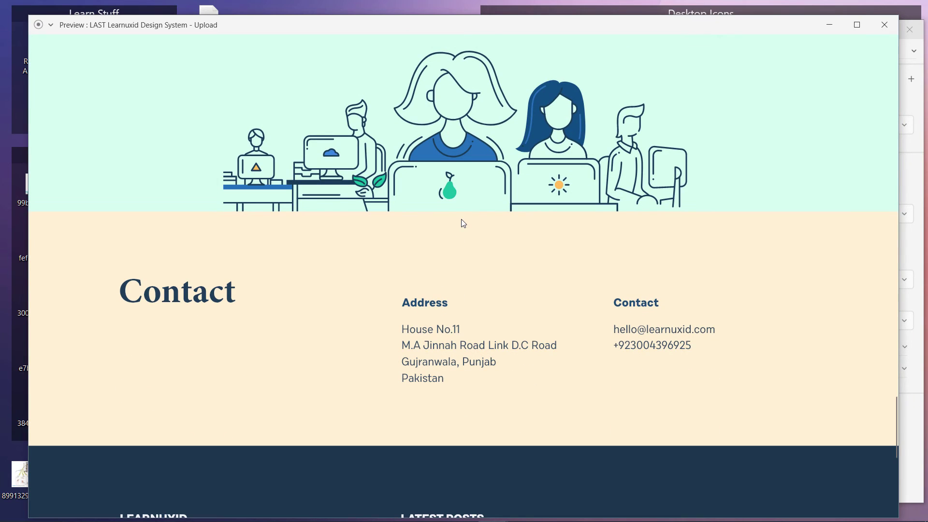
scroll(459, 289, up, 8)
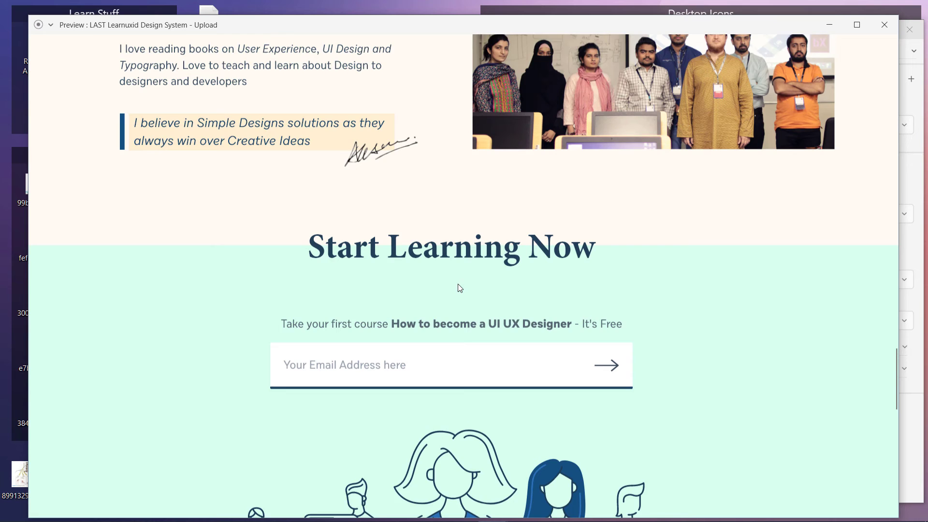
scroll(437, 248, down, 1)
scroll(465, 328, down, 5)
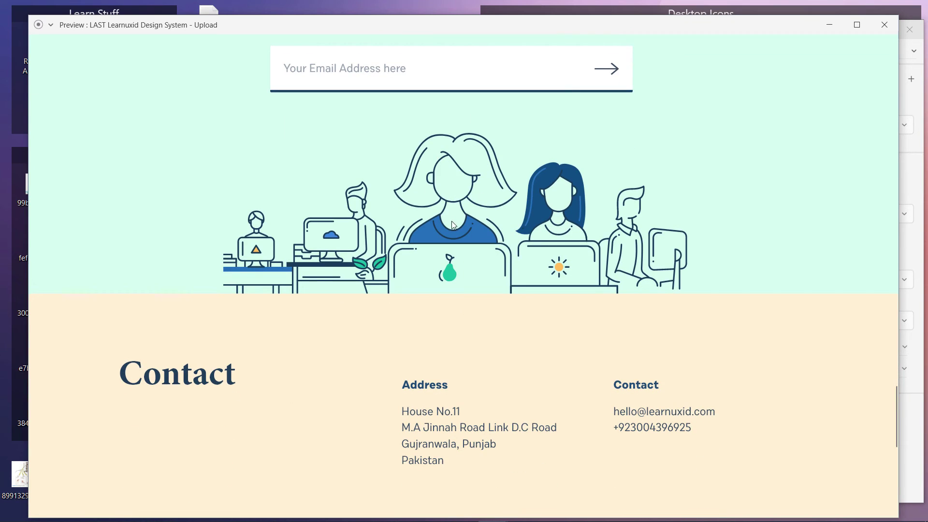
Set the btn layer's Y-Offset to -100 and scroll through a preview of the page.
click(884, 30)
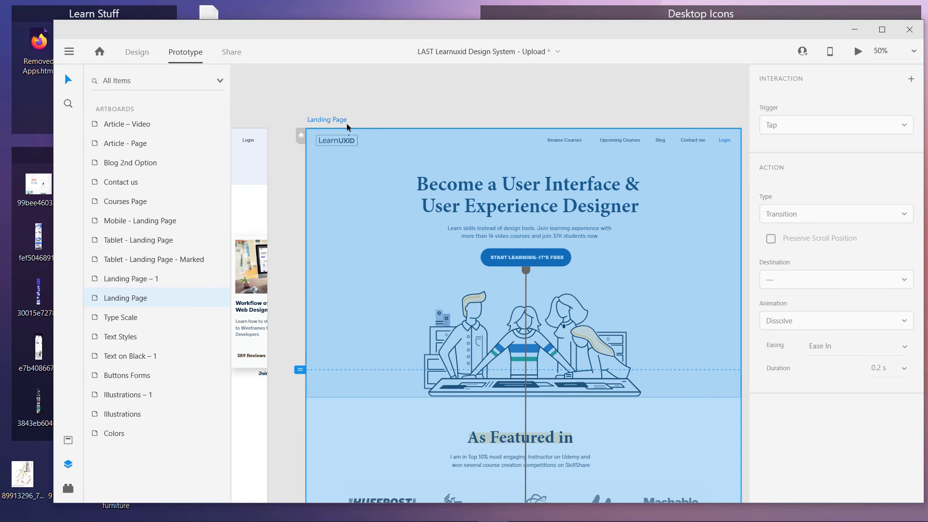
double_click(485, 261)
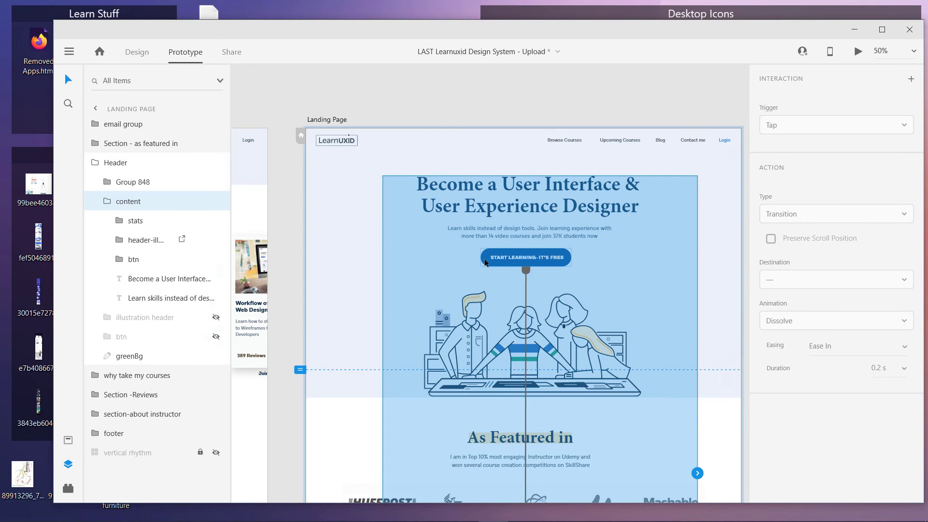
double_click(486, 262)
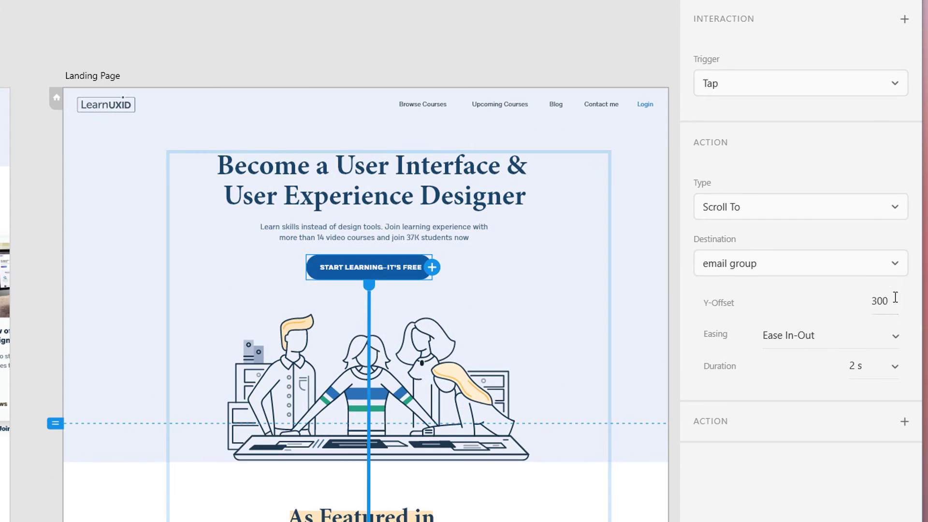
click(876, 283)
text(-1)
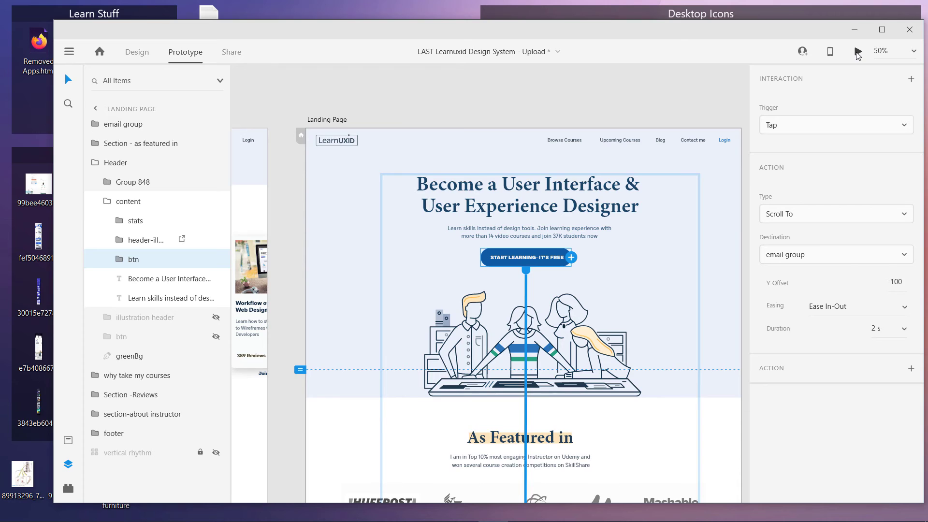
click(859, 52)
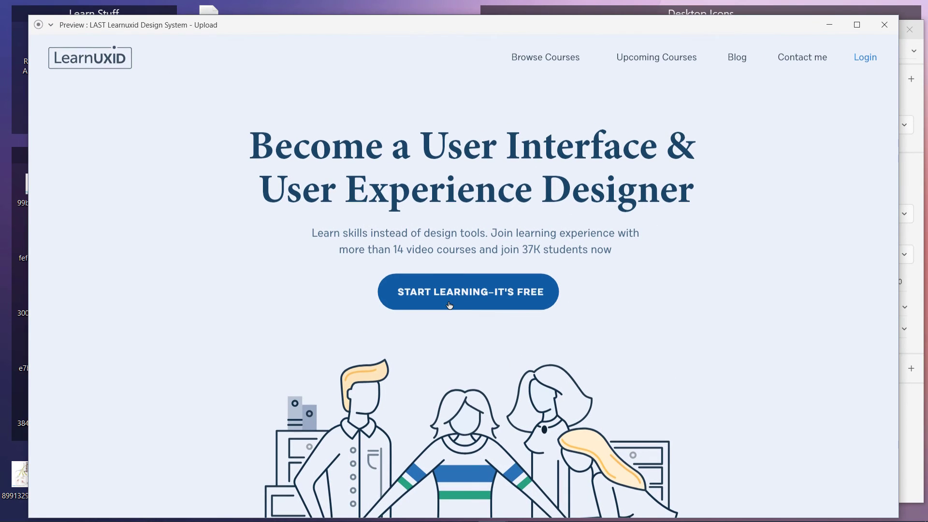
scroll(449, 314, down, 20)
scroll(450, 306, down, 3)
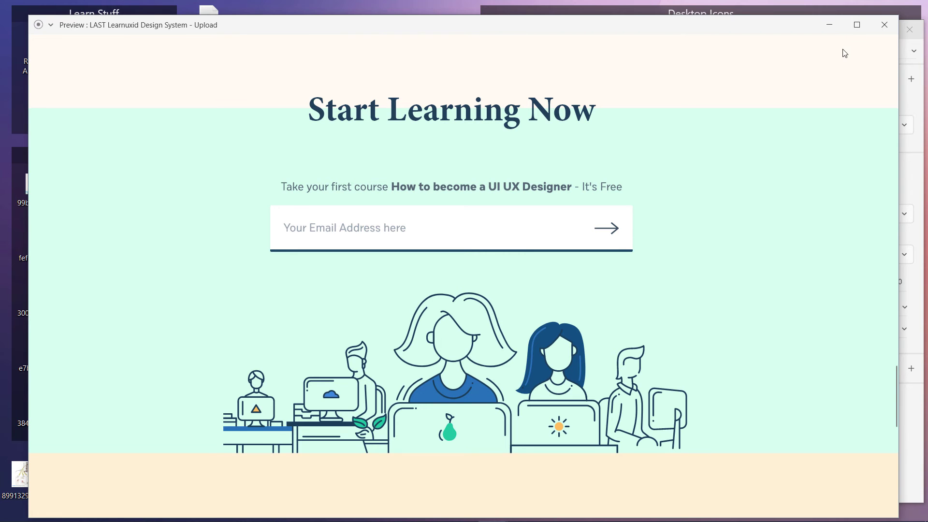
Change the Y-Offset to -50 and tap Start Learning in preview to test it.
click(884, 26)
click(896, 281)
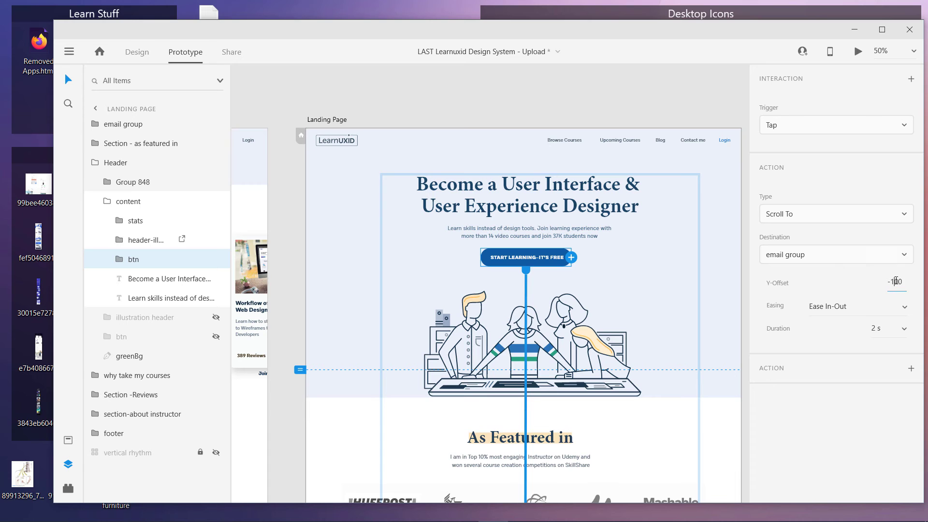
text(50)
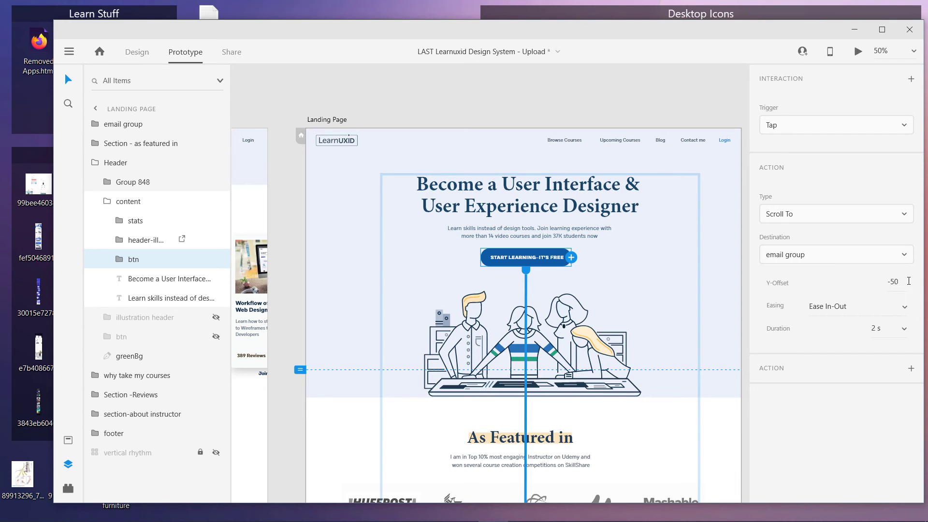
click(859, 52)
click(476, 293)
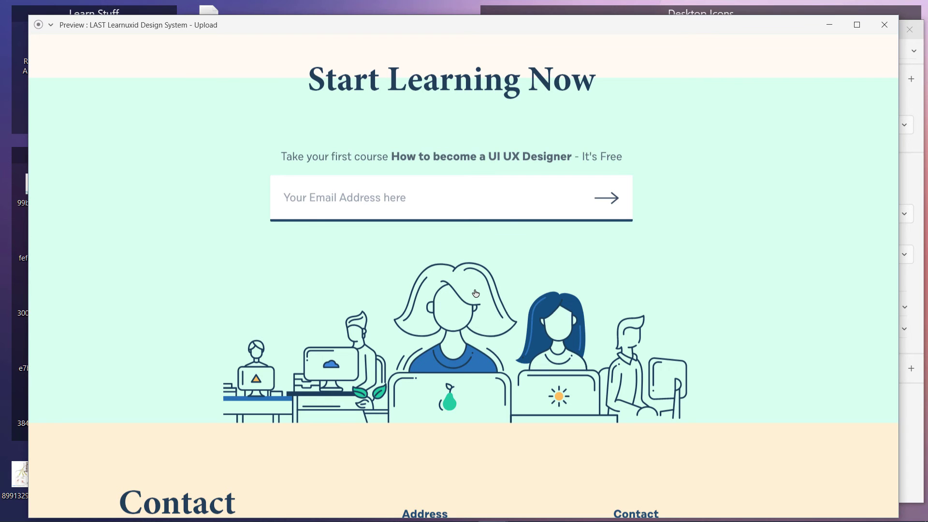
Switch the scroll easing to Snap and test the Start Learning tap in preview.
click(885, 24)
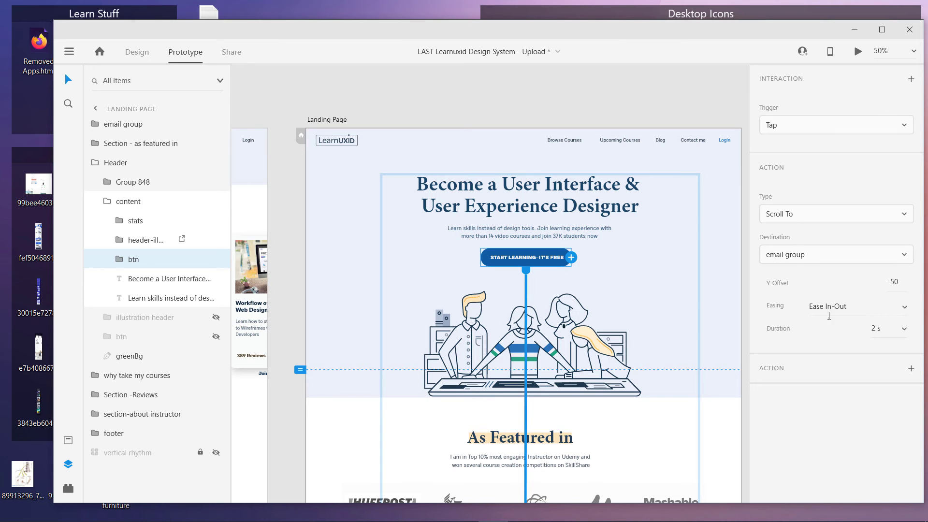
click(905, 308)
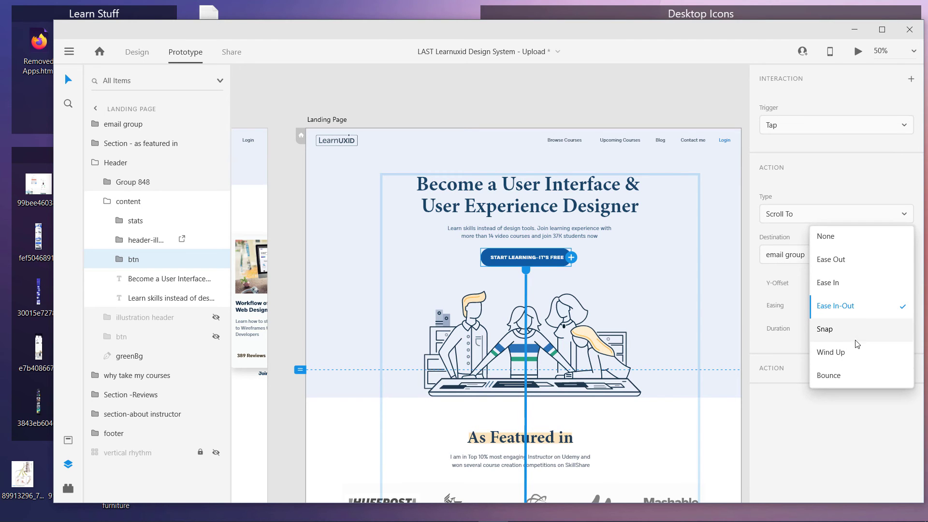
click(830, 331)
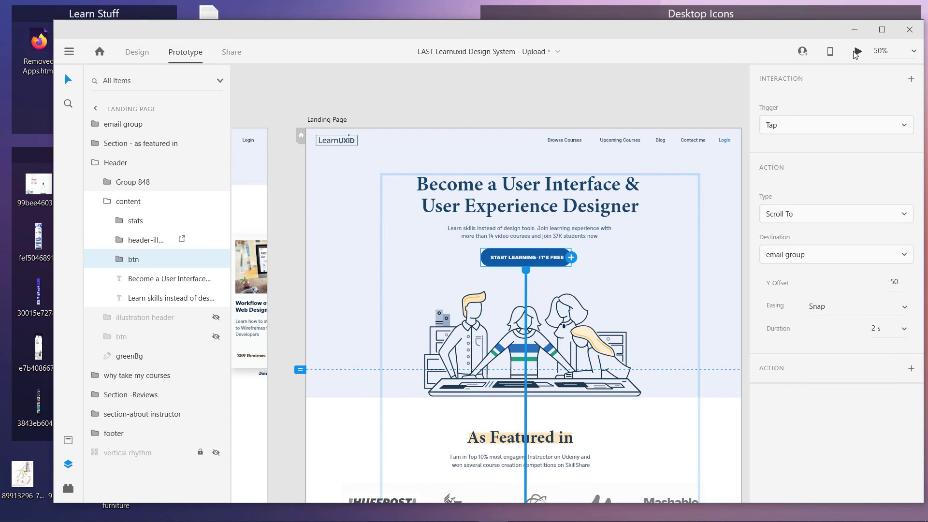
click(859, 52)
click(478, 293)
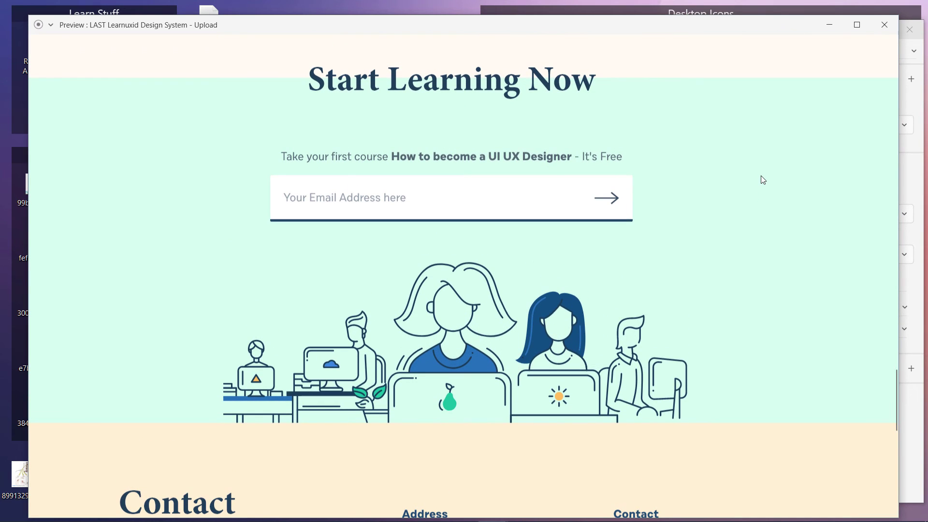
Switch the easing to Wind Up and test the Start Learning tap in preview.
click(884, 24)
click(902, 310)
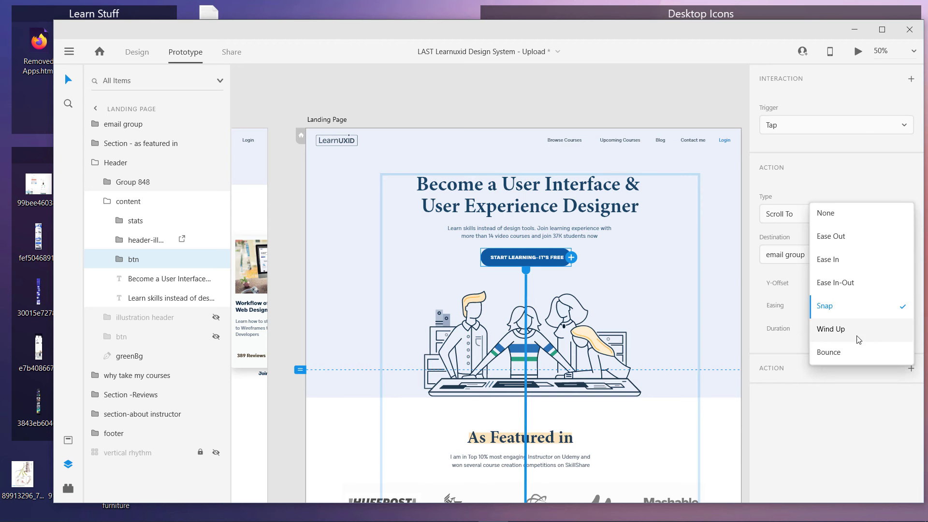
click(851, 333)
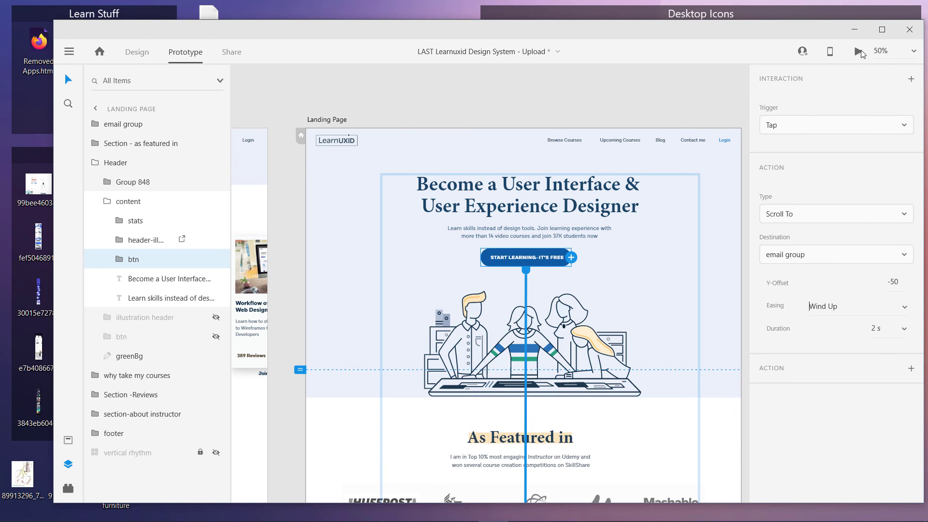
click(859, 52)
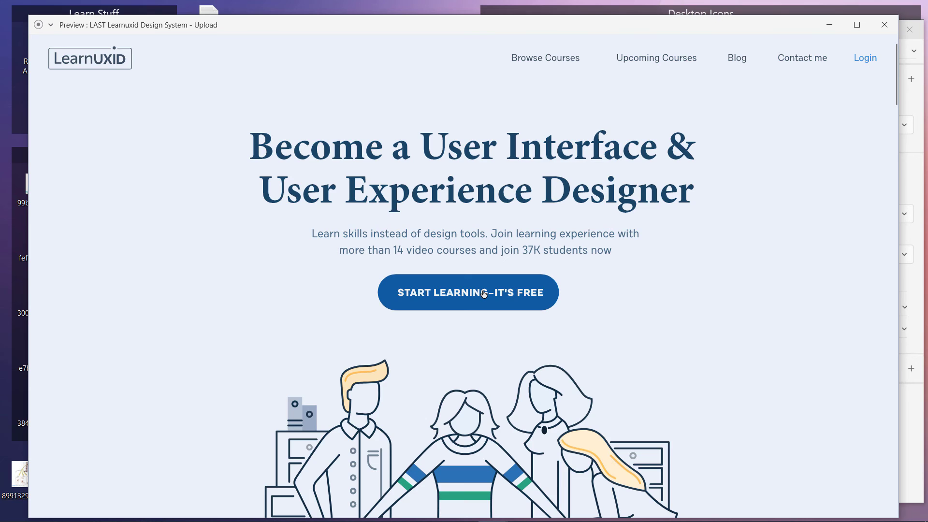
click(484, 293)
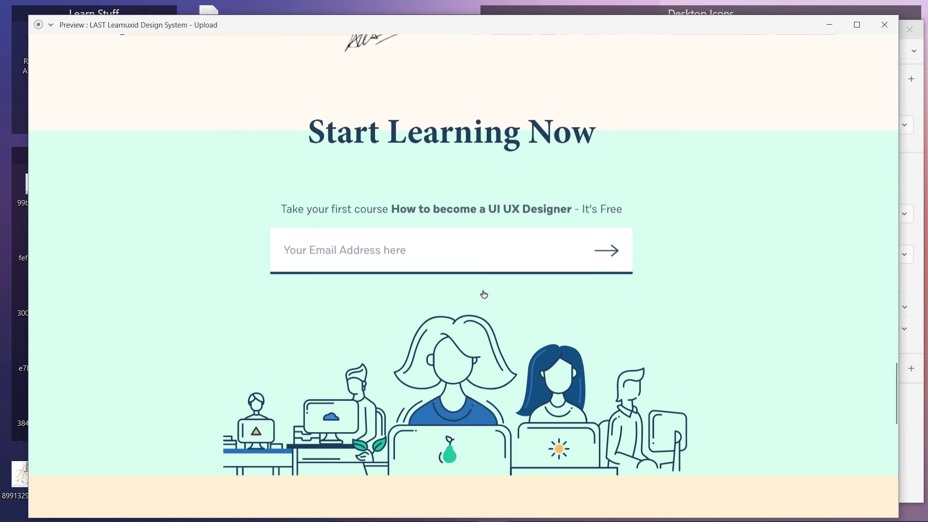
Switch the easing to Bounce and test the Start Learning tap in preview.
click(886, 25)
click(905, 307)
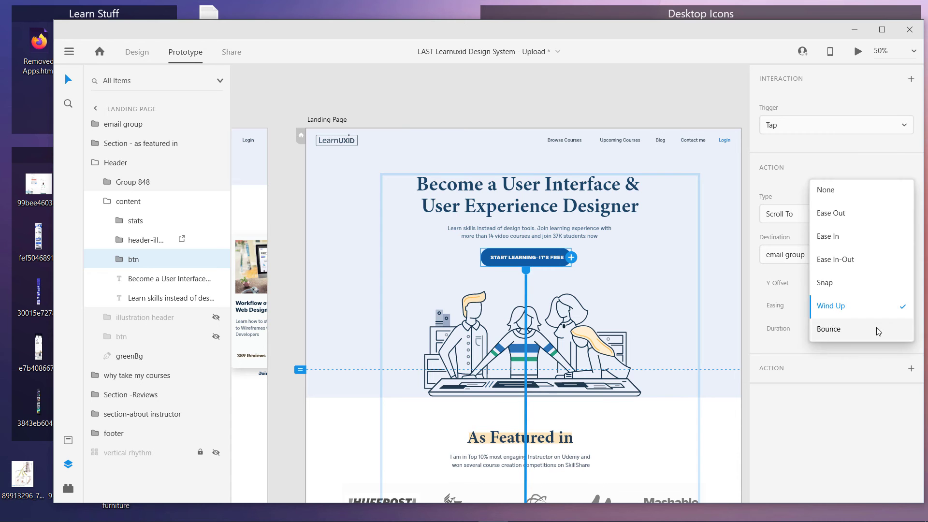
click(822, 328)
click(859, 54)
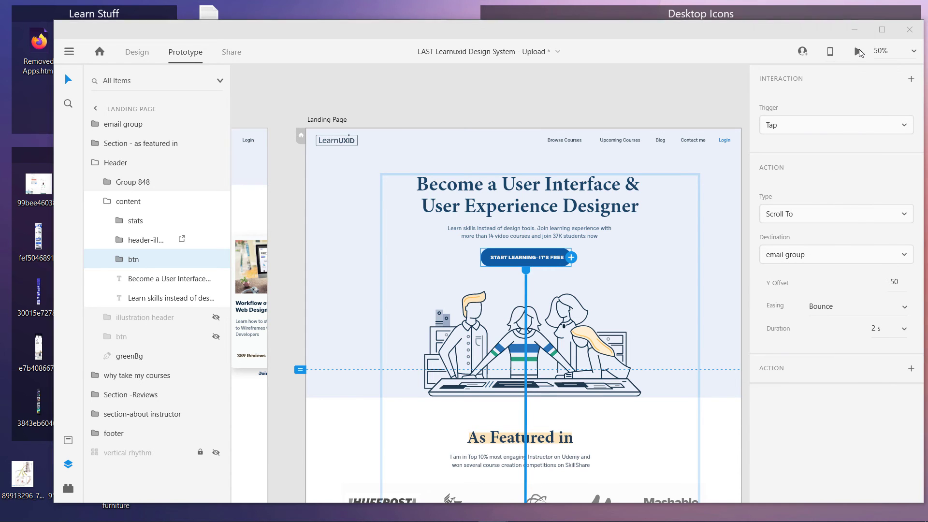
click(486, 278)
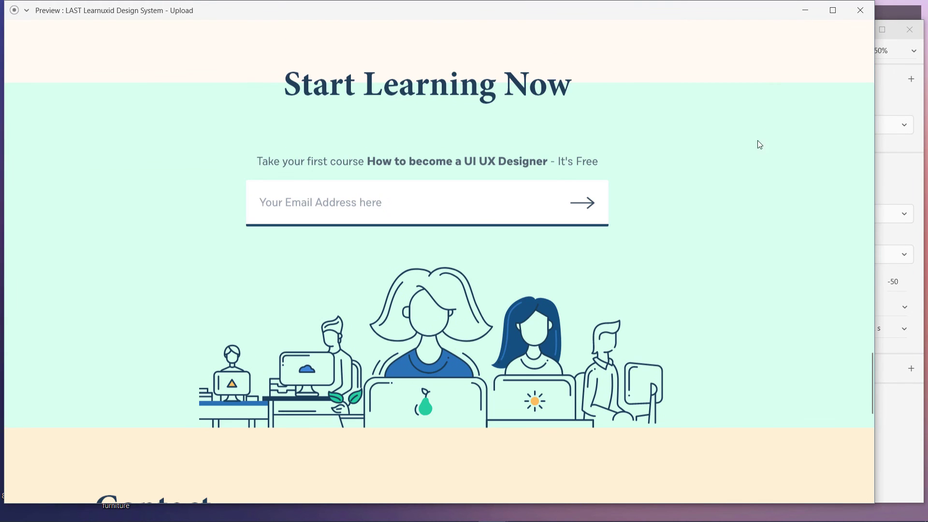
Switch the scroll easing to Ease In and test the Start Learning tap in preview.
click(861, 10)
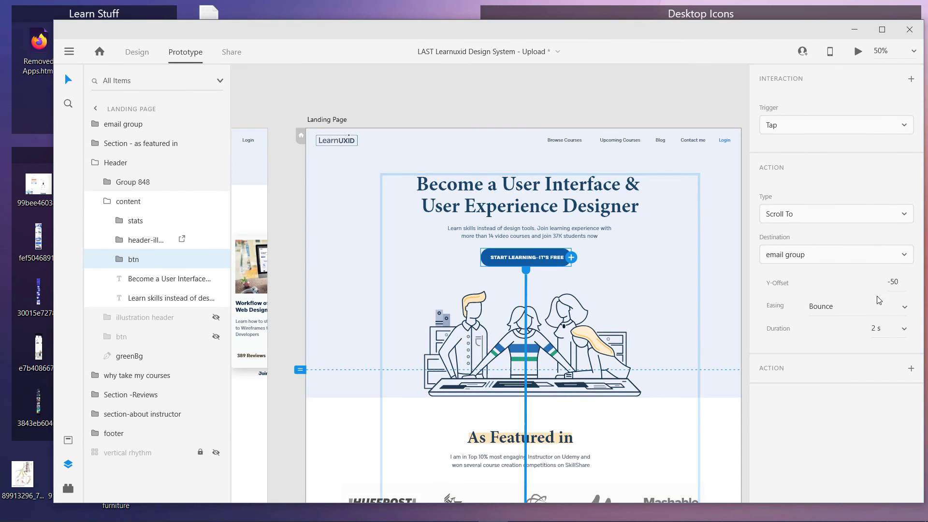
click(907, 309)
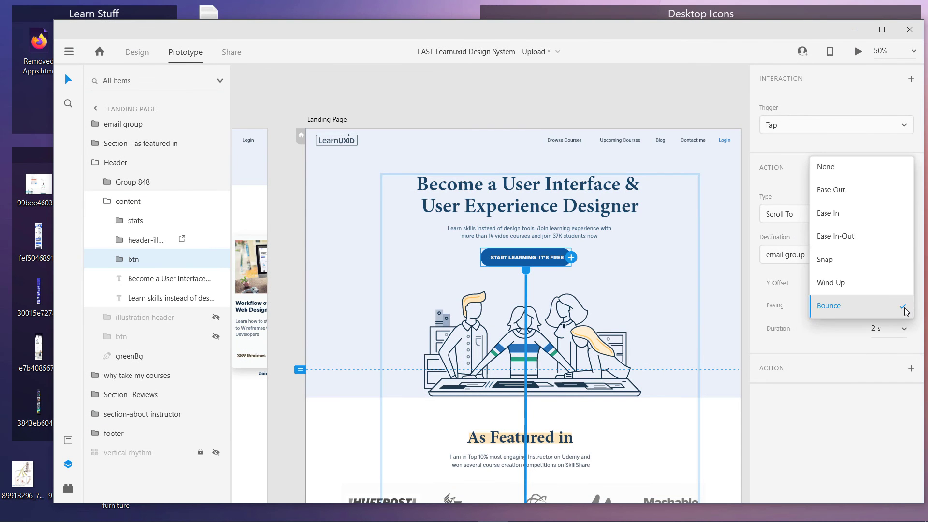
click(861, 218)
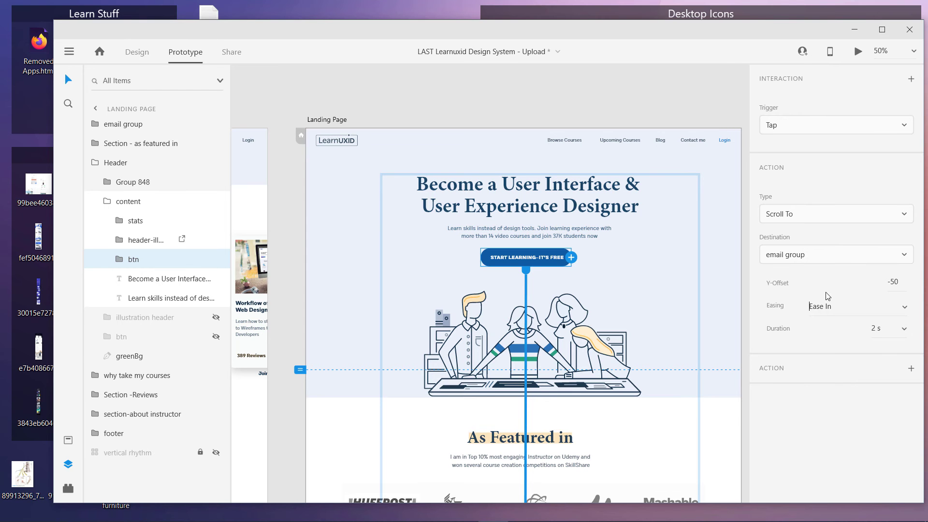
click(859, 53)
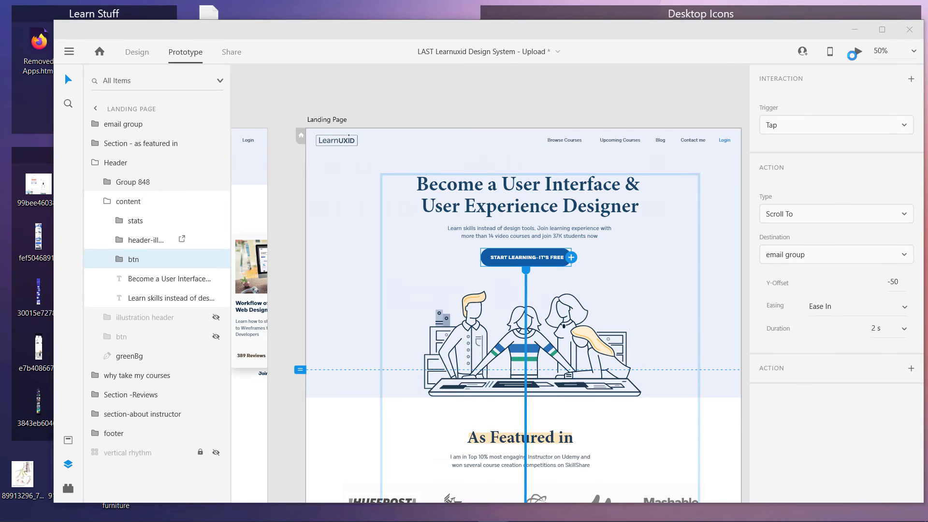
click(463, 303)
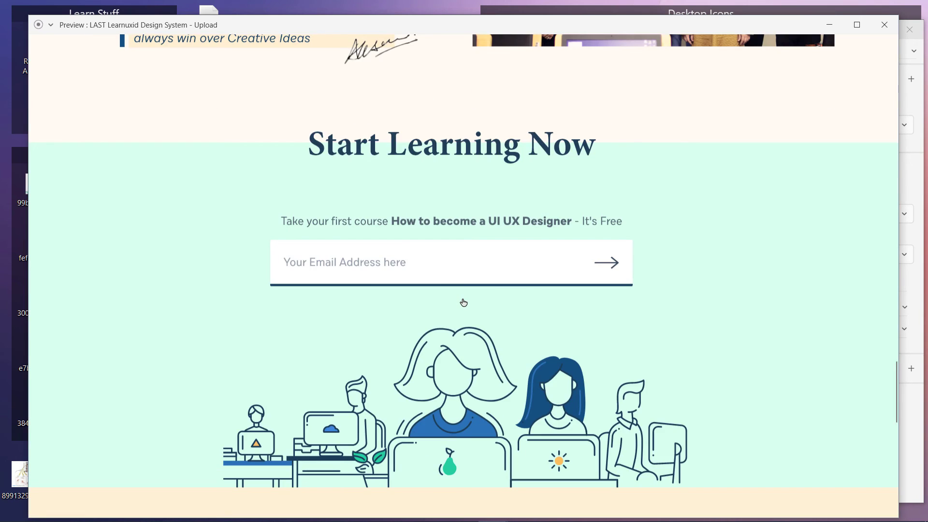
Switch the easing to Ease Out and test the Start Learning tap in preview.
click(885, 25)
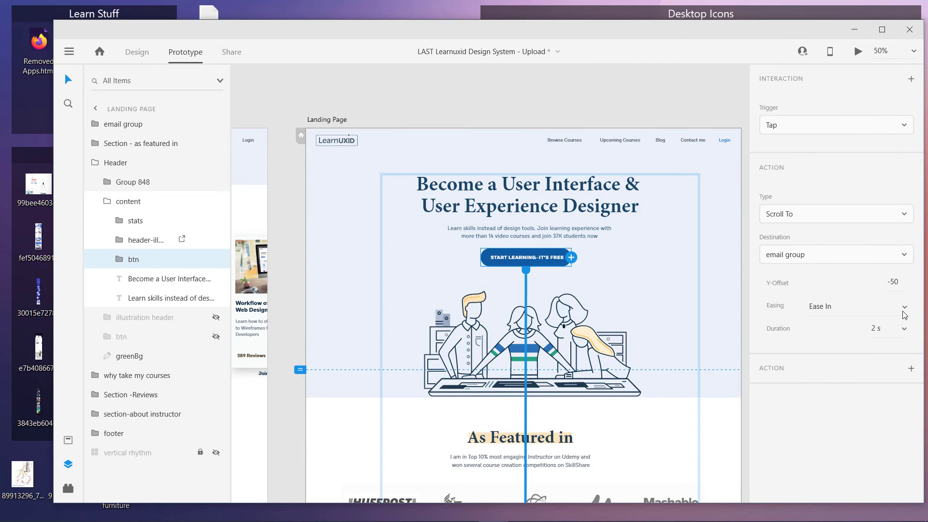
click(905, 313)
click(816, 286)
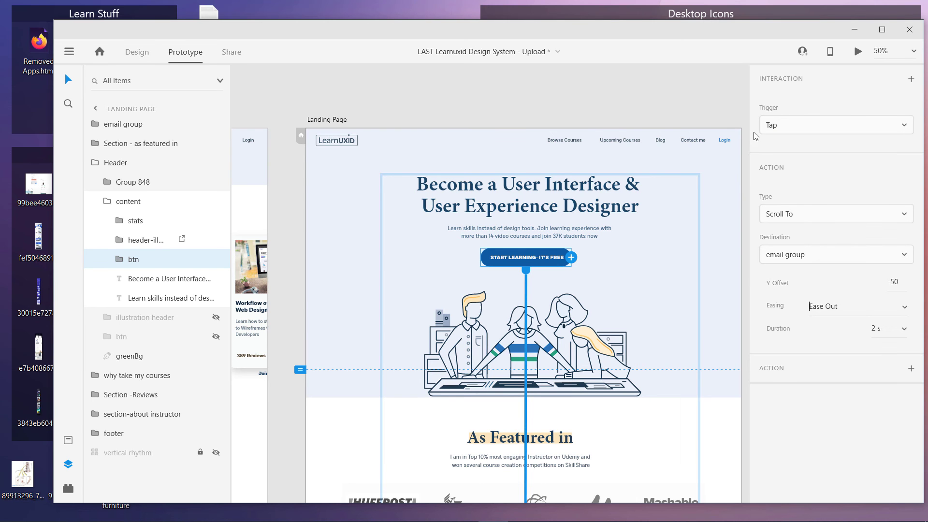
click(859, 52)
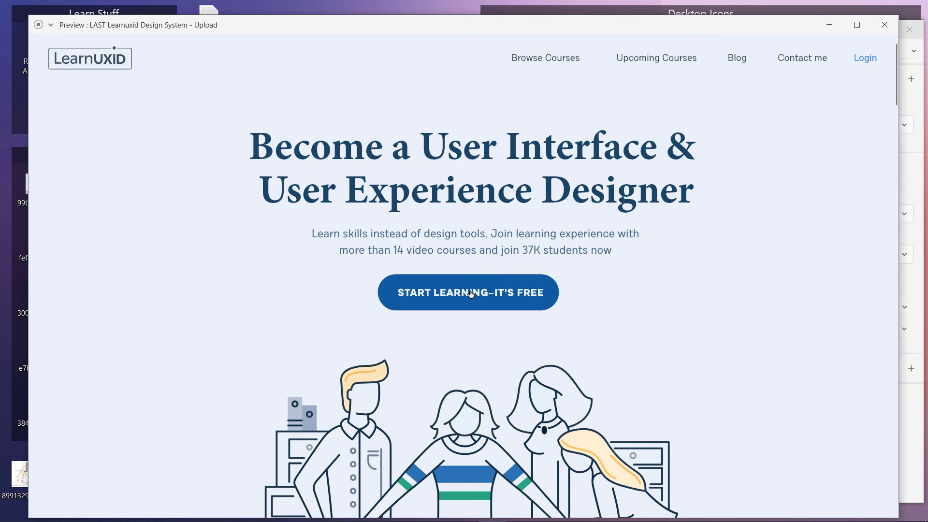
click(469, 293)
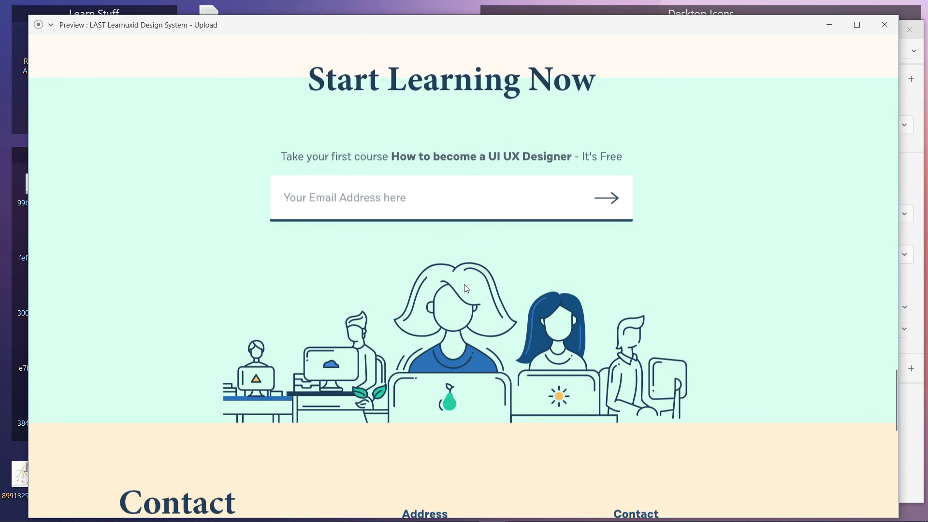
Set the easing back to Ease In-Out and preview the page.
click(881, 27)
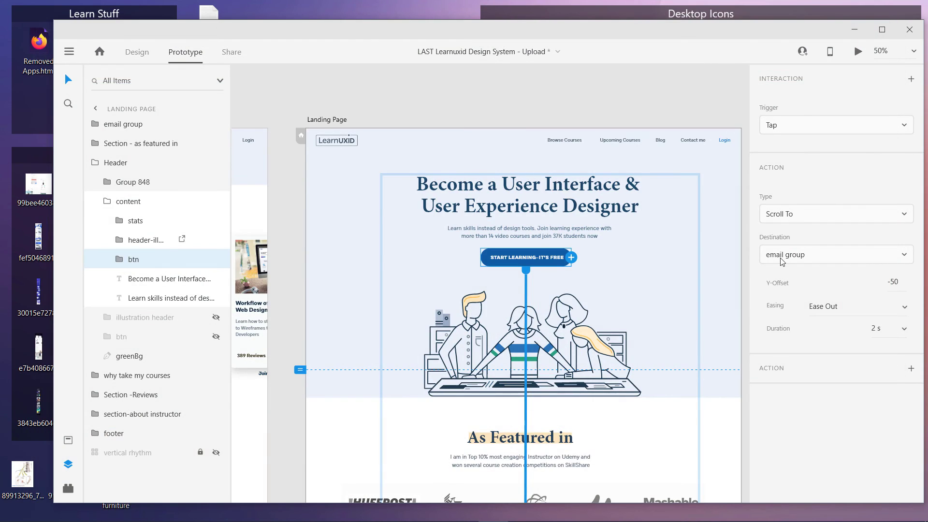
click(897, 310)
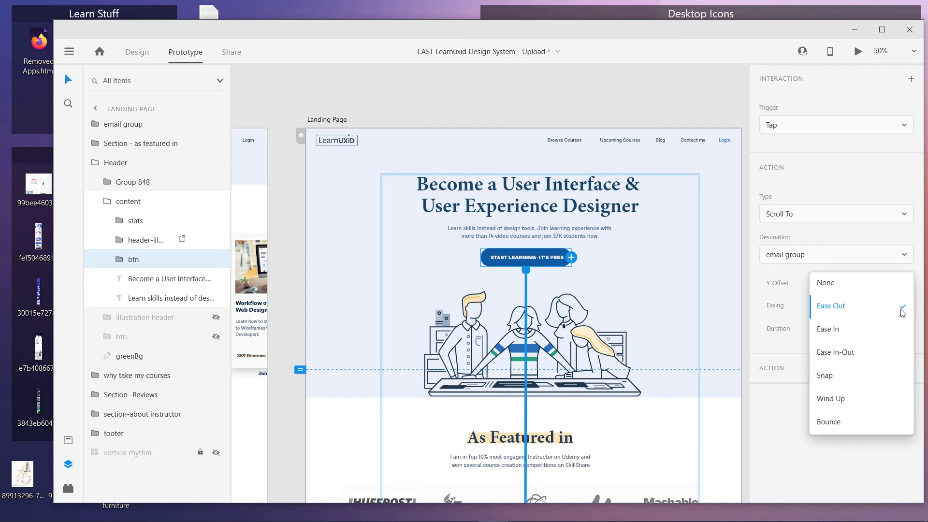
click(856, 352)
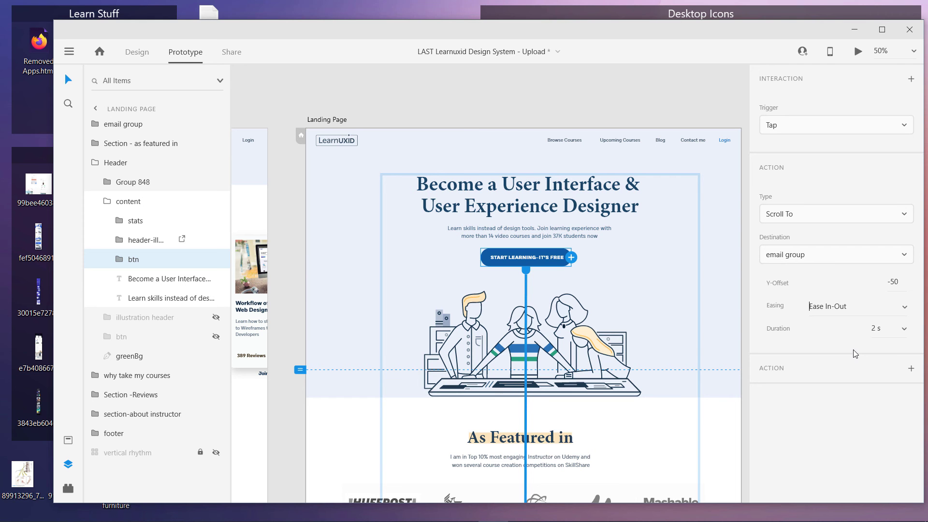
click(858, 51)
scroll(467, 290, down, 20)
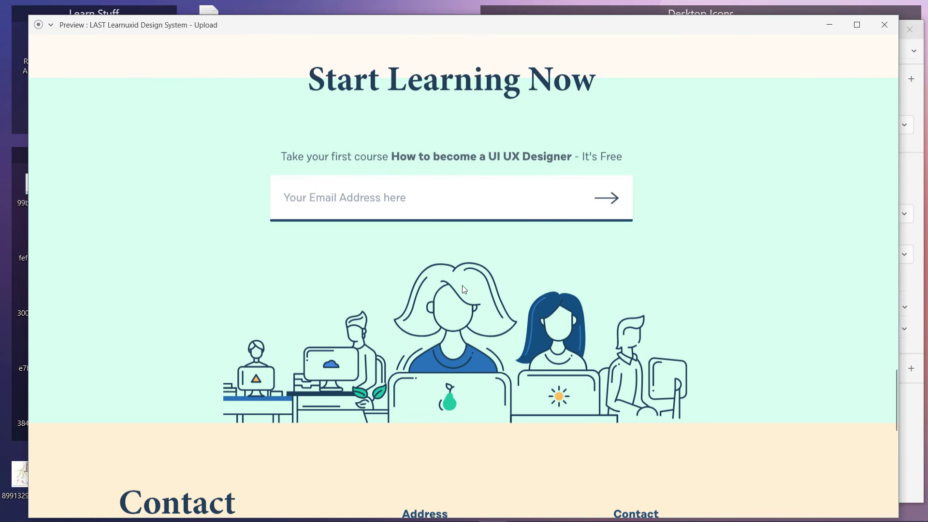
Set the scroll duration to 3 s, then test the Start Learning tap in preview.
click(884, 24)
click(884, 329)
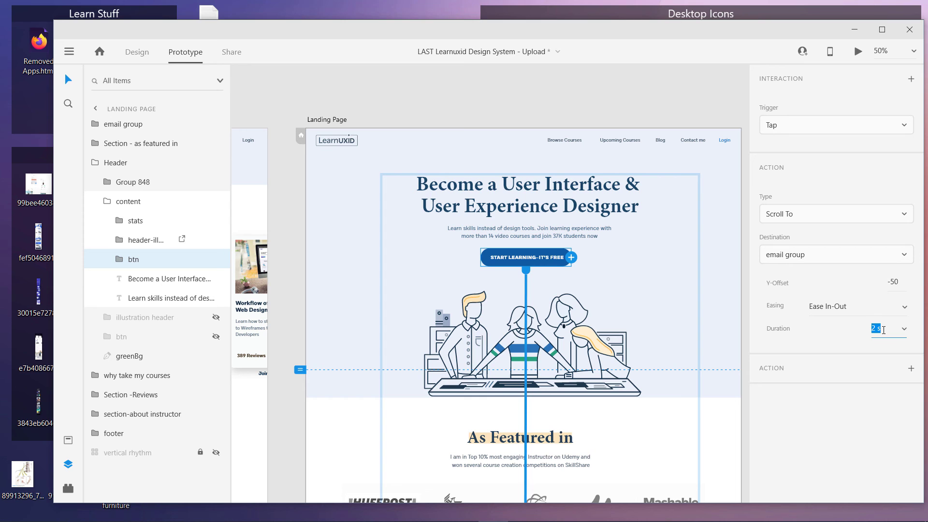
text(3)
click(904, 331)
click(884, 403)
click(877, 329)
text(3)
click(858, 51)
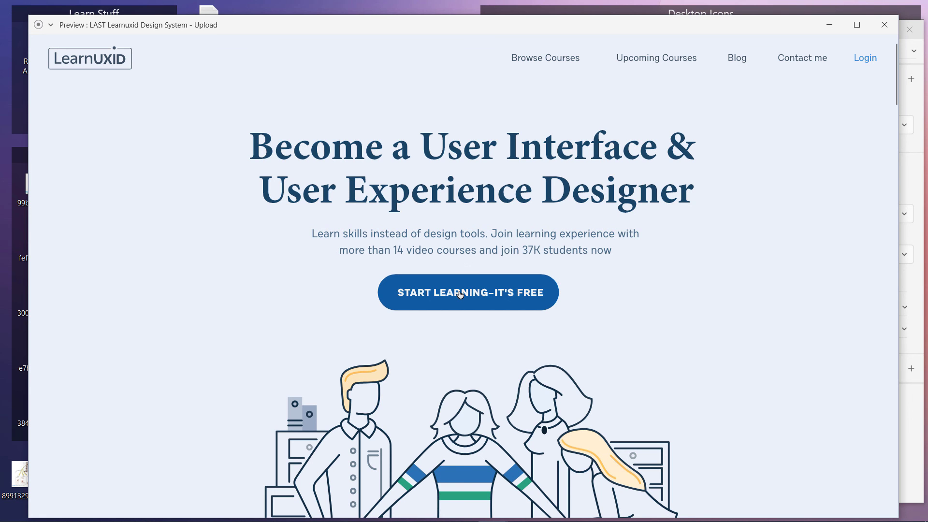
click(459, 293)
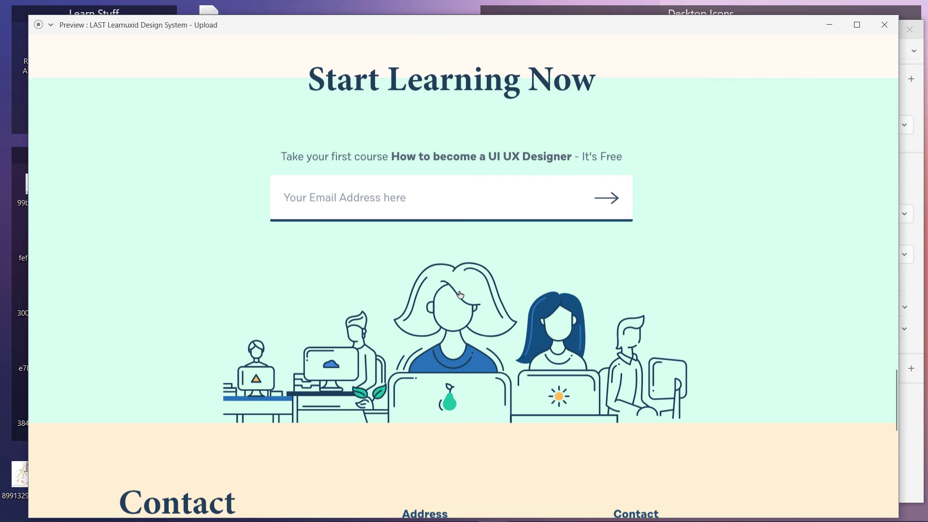
click(885, 25)
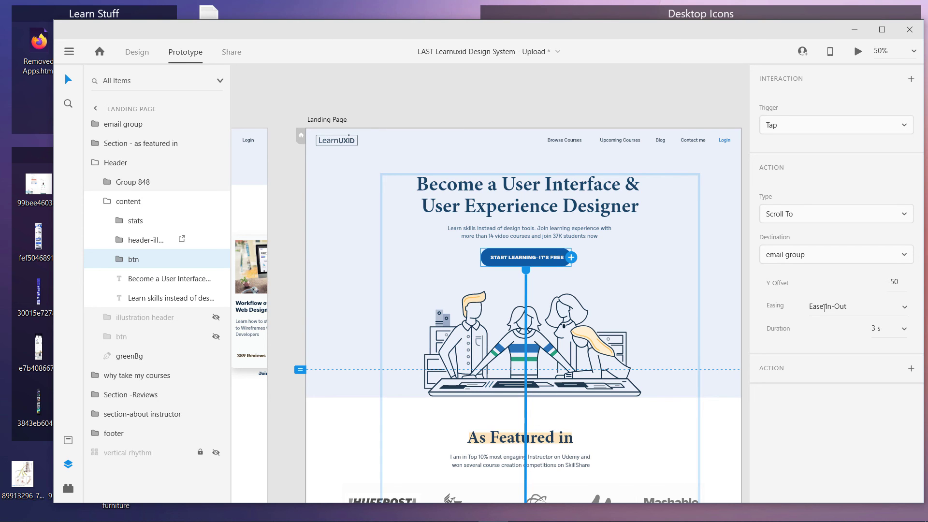
Deselect the Start Learning button by clicking empty pasteboard space.
click(581, 104)
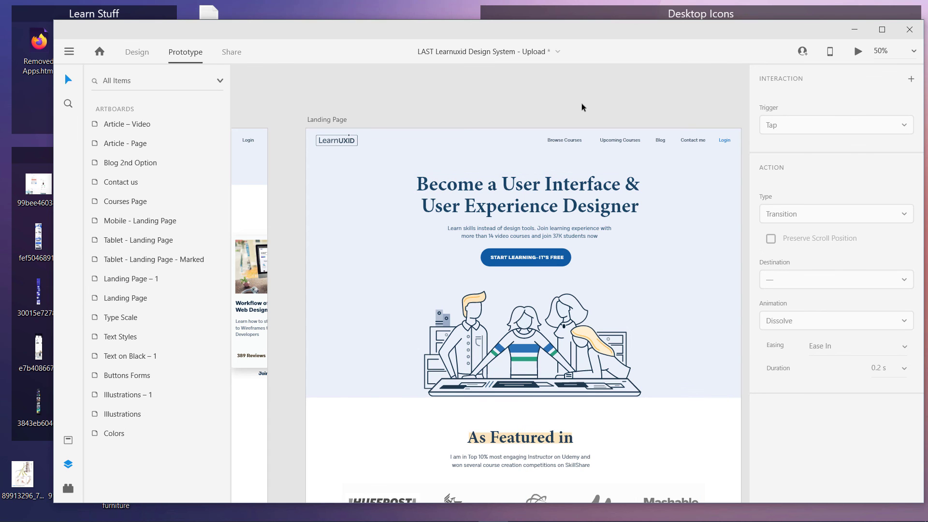